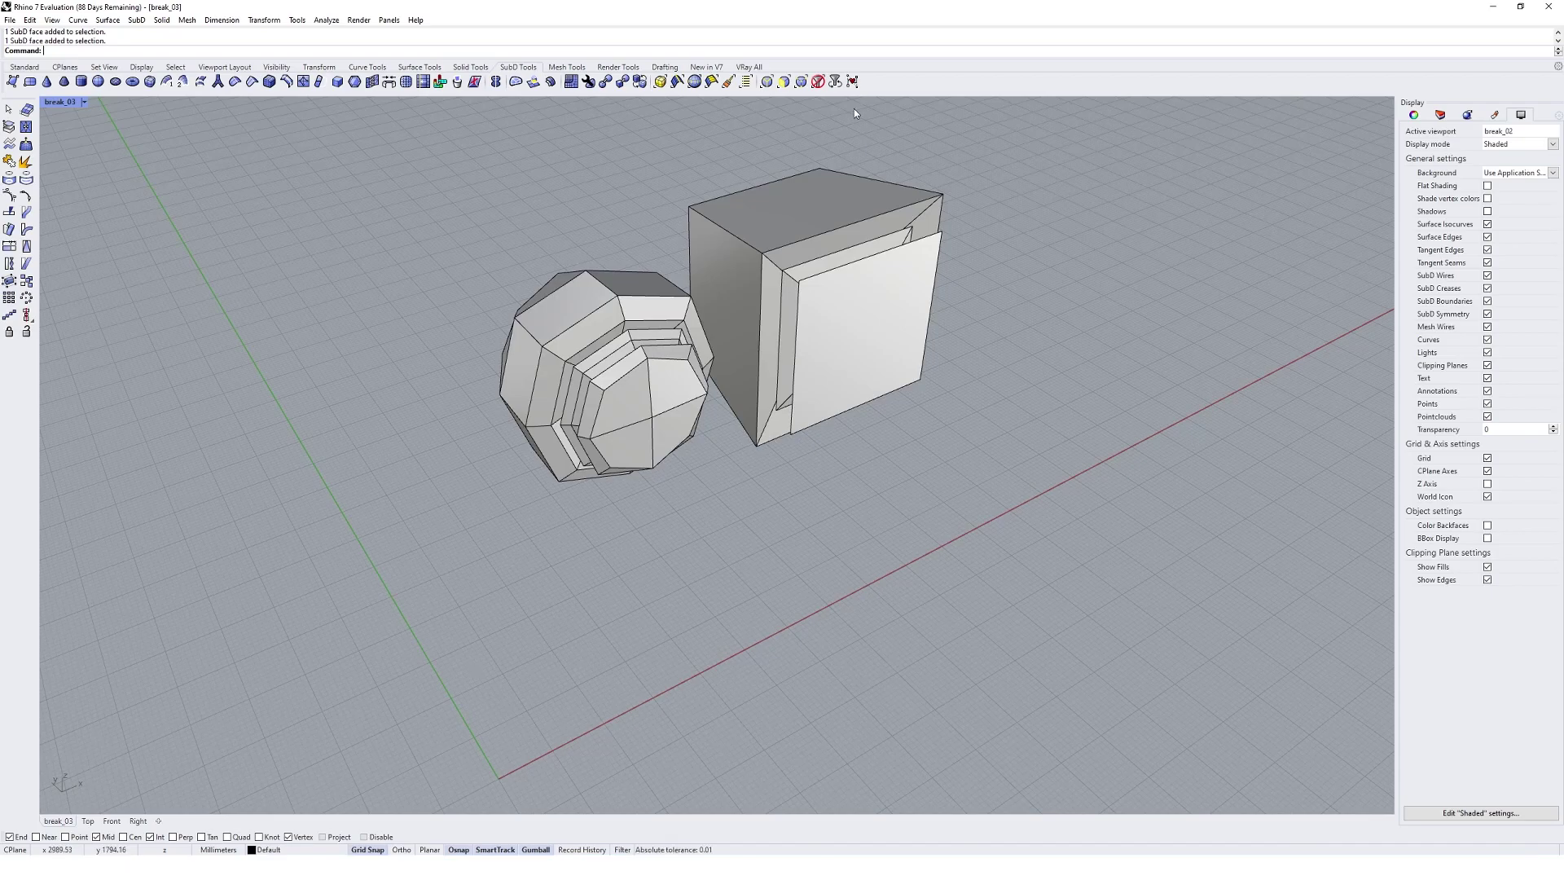
Step: Switch both SubD objects from faceted to smooth display
{"action": "left_click", "coordinate": [603, 419]}
{"action": "key", "text": "Tab"}
{"action": "left_click", "coordinate": [609, 546]}
Step: Mirror the left SubD, then delete the mirrored copy so only two objects remain
{"action": "left_click", "coordinate": [645, 431]}
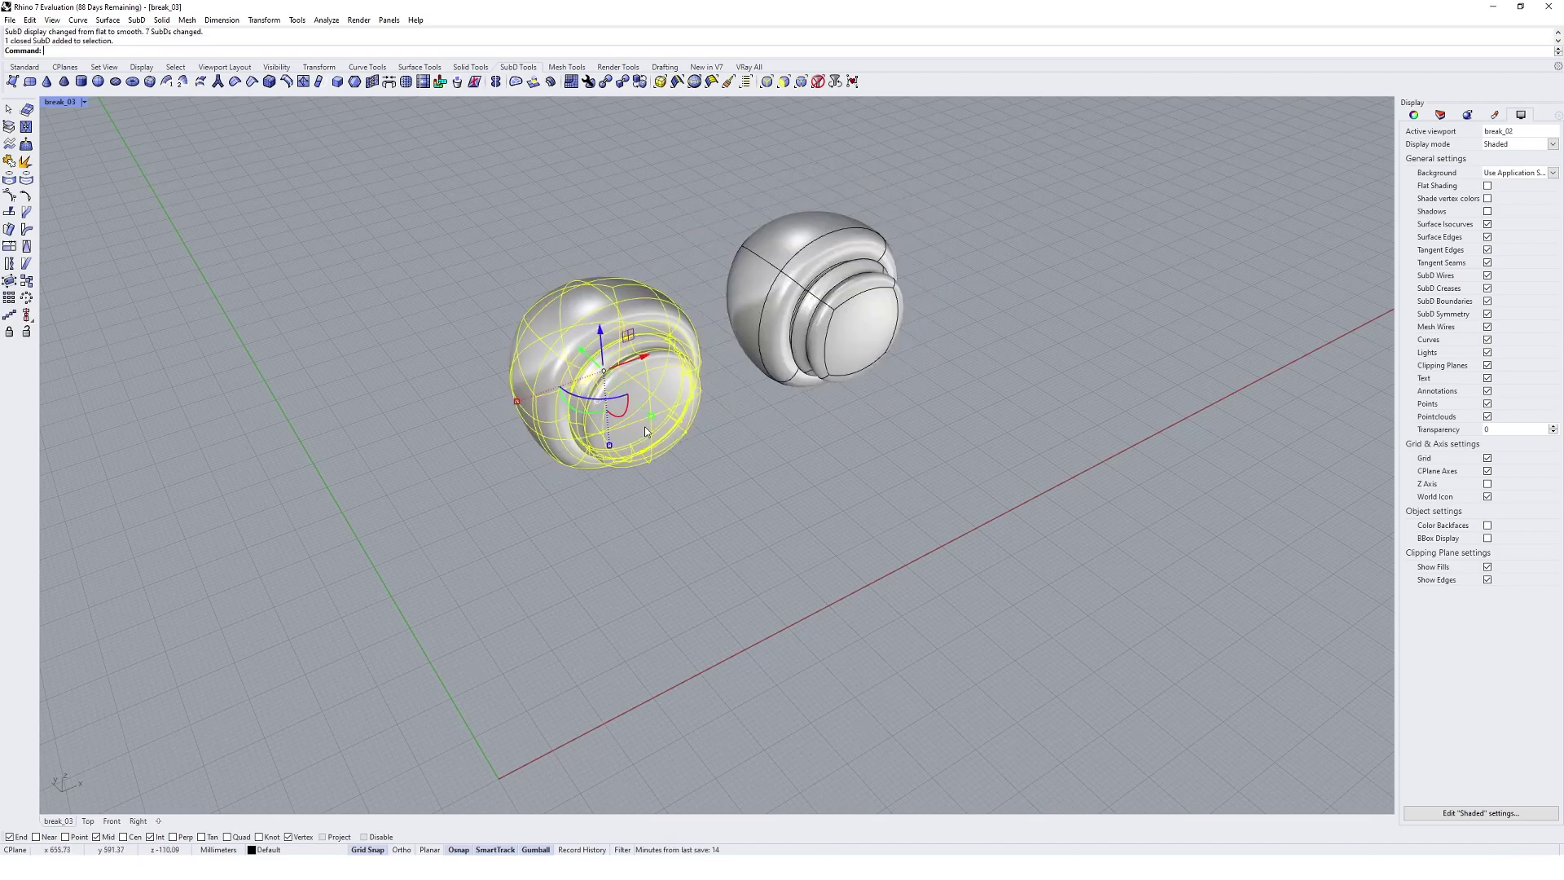
{"action": "type", "text": "Mirror"}
{"action": "key", "text": "Return"}
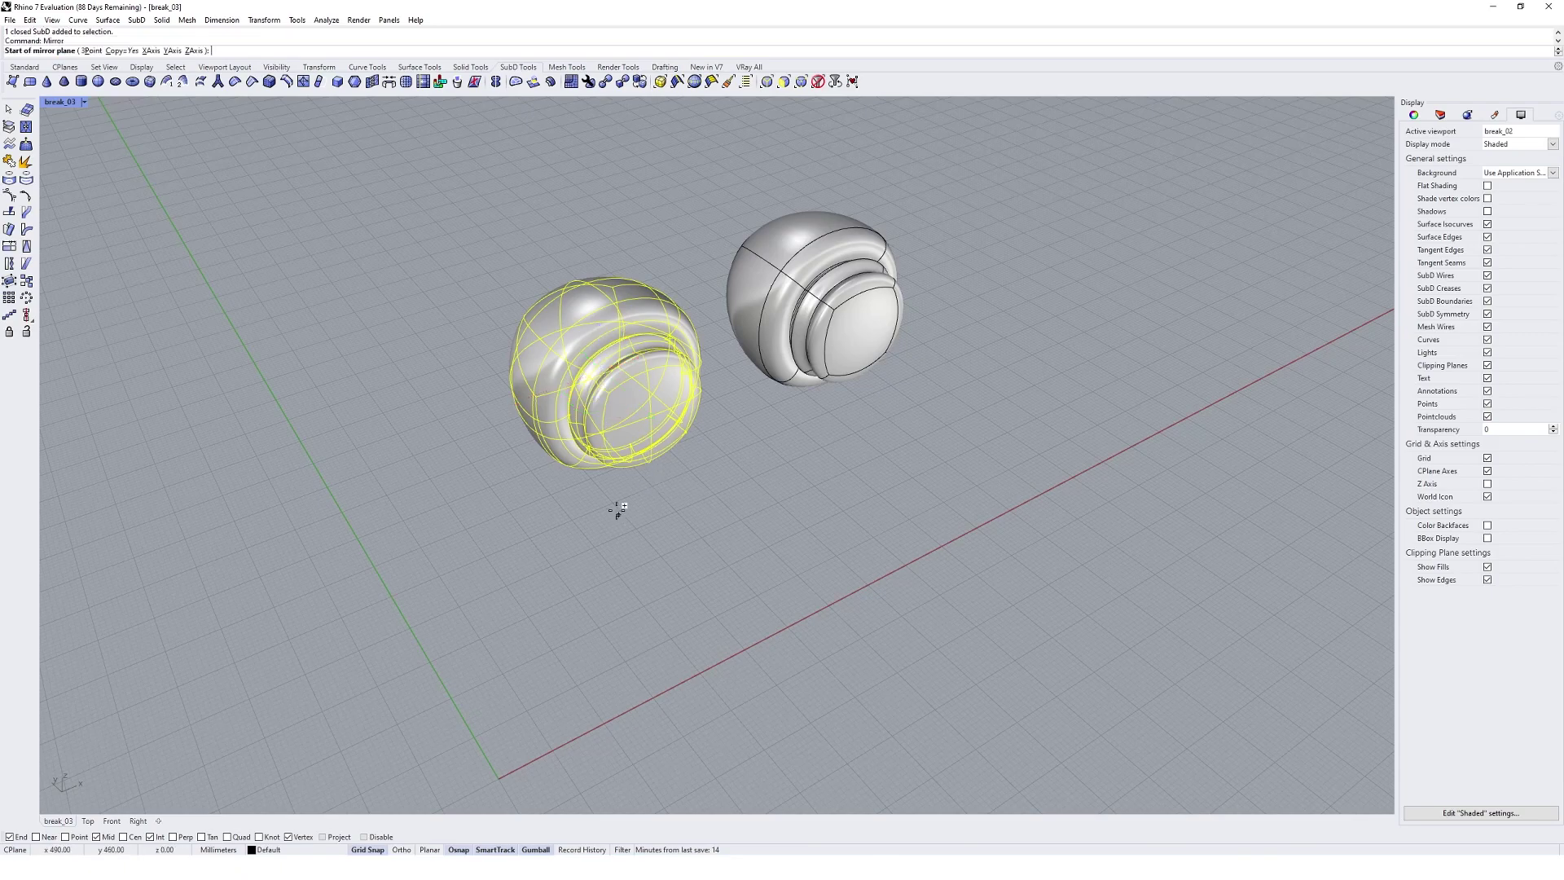
{"action": "left_click", "coordinate": [582, 504]}
{"action": "left_click", "coordinate": [621, 554]}
{"action": "left_click", "coordinate": [546, 530]}
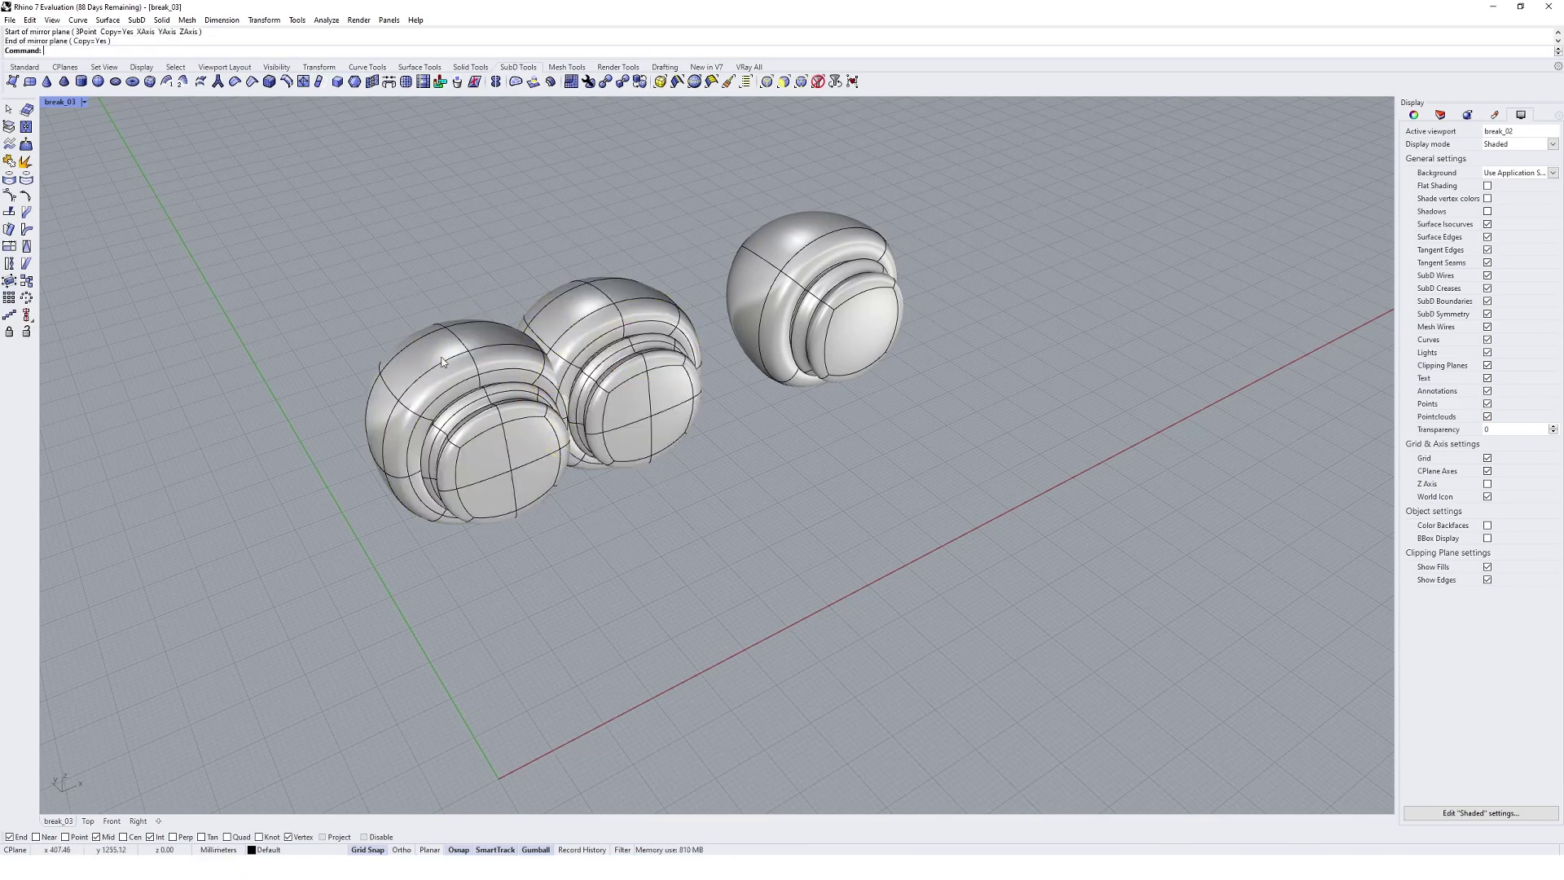
{"action": "left_click", "coordinate": [440, 375]}
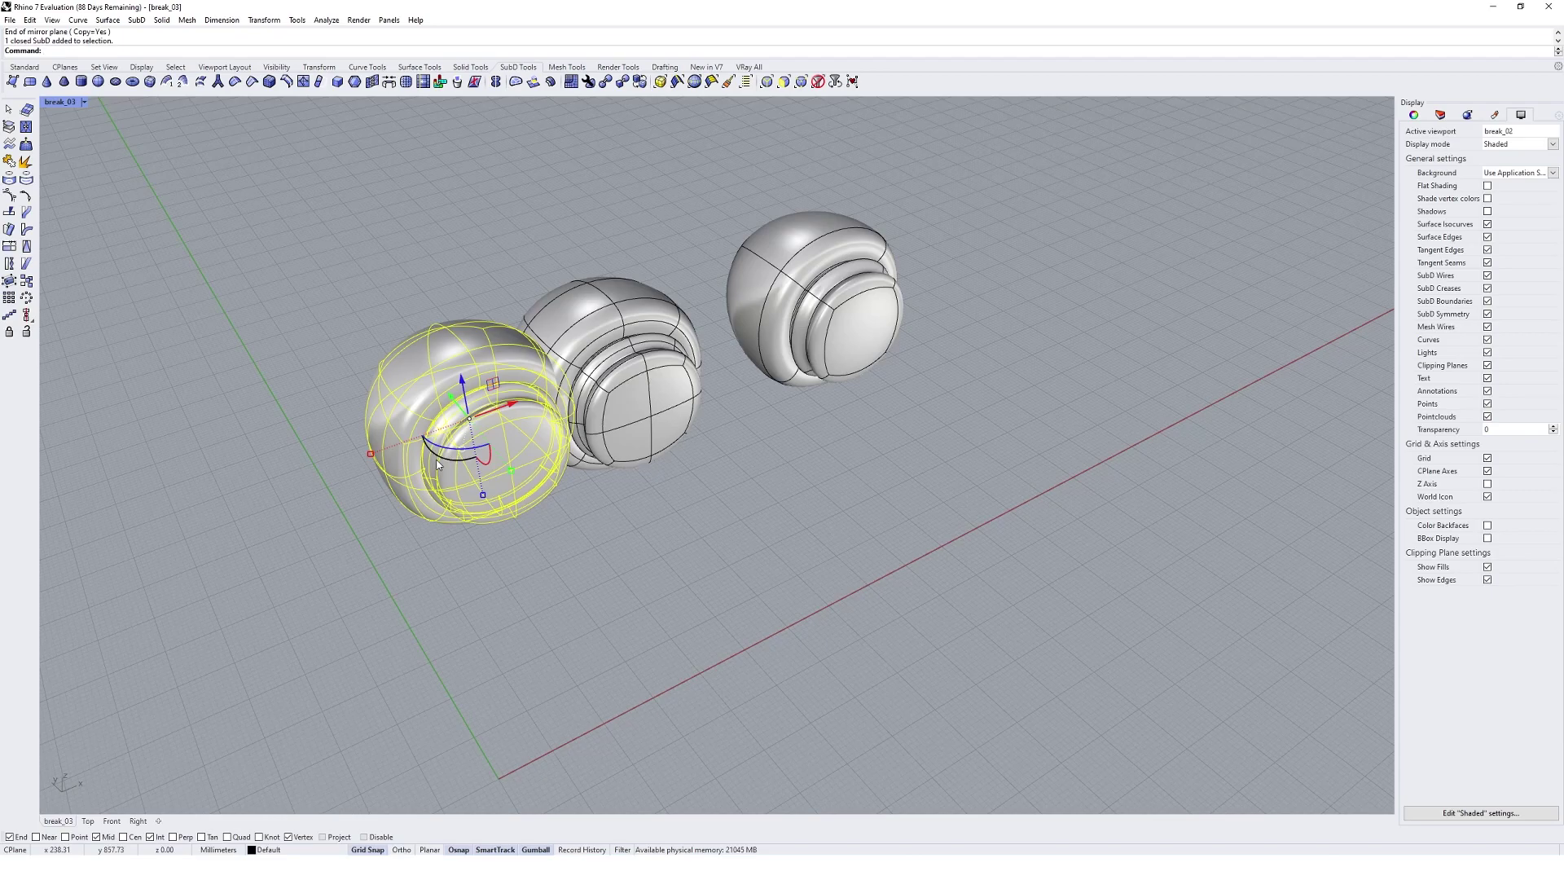
{"action": "key", "text": "Delete"}
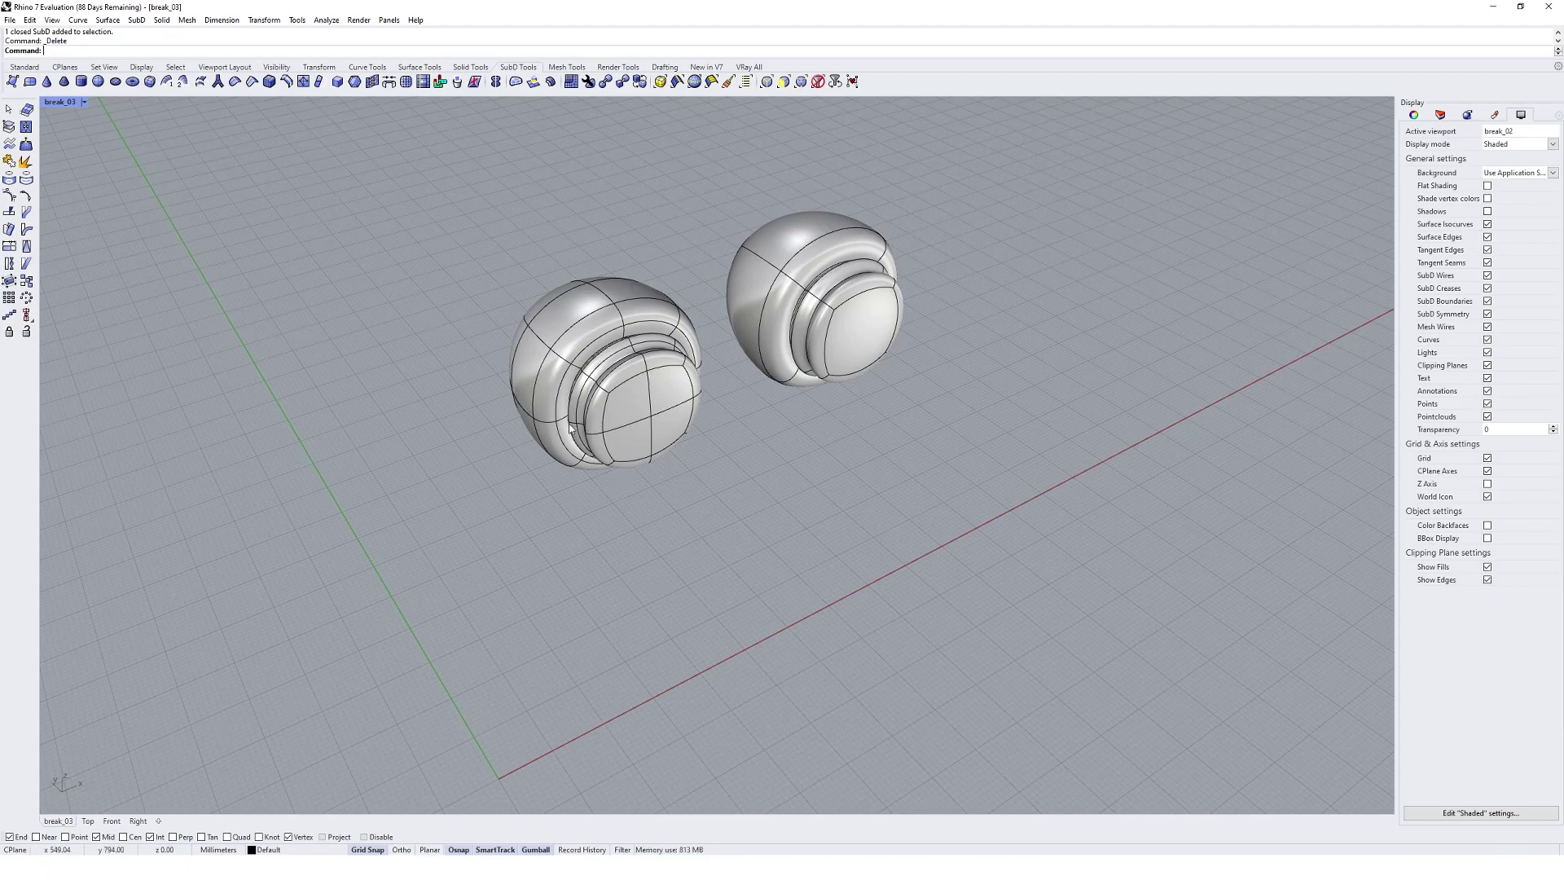
Step: Move the left SubD along X with the gumball's red arrow
{"action": "left_click", "coordinate": [630, 416]}
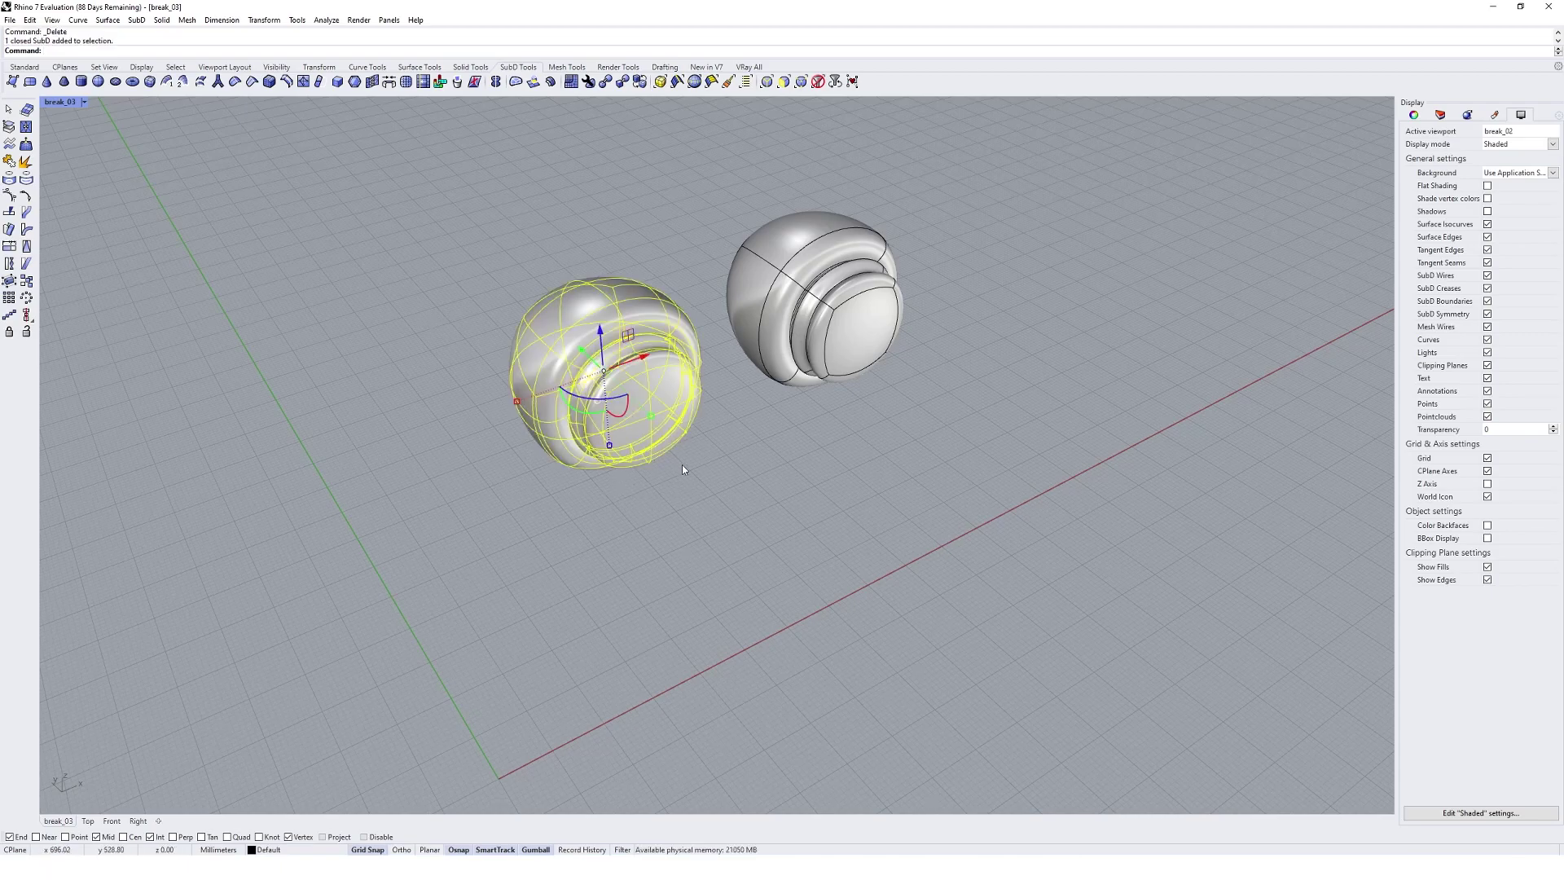
{"action": "right_click_drag", "start_coordinate": [671, 447], "coordinate": [578, 438]}
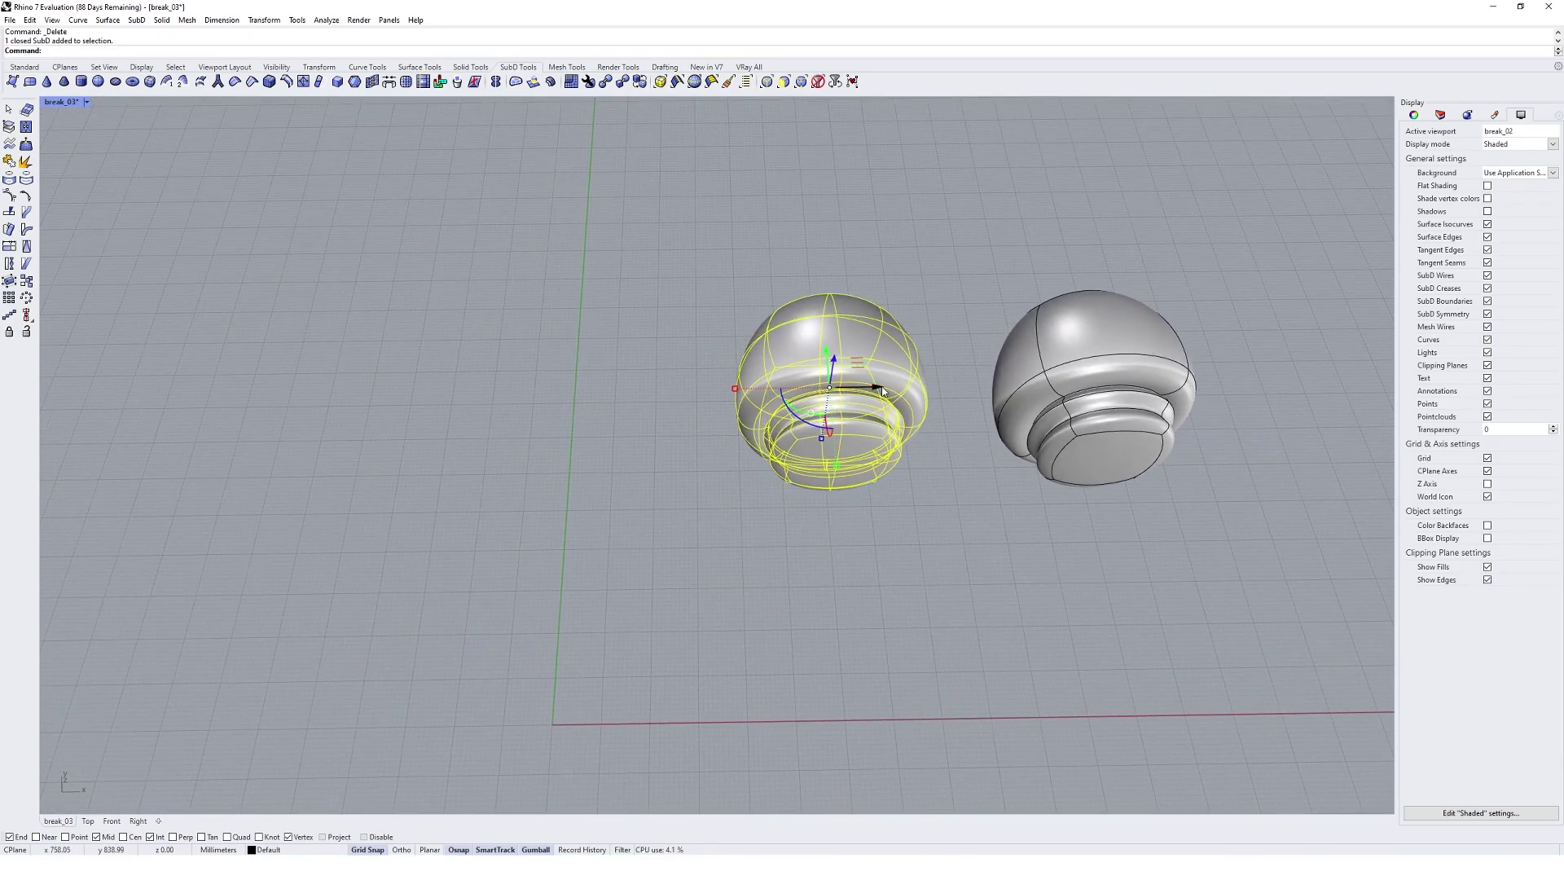
{"action": "left_click_drag", "start_coordinate": [878, 387], "coordinate": [637, 412]}
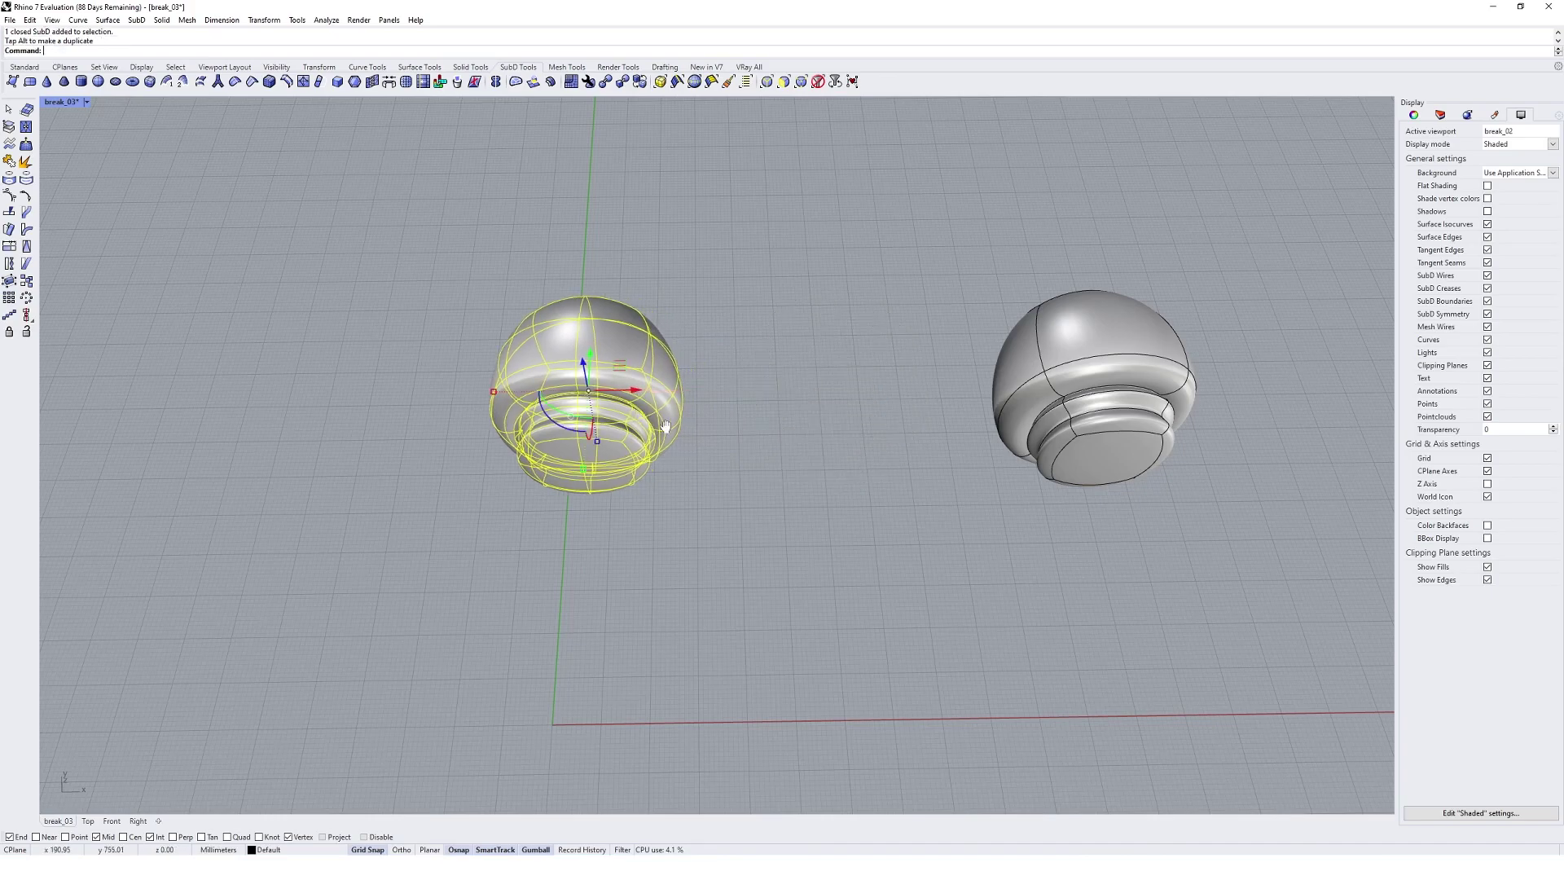
{"action": "right_click_drag", "start_coordinate": [669, 431], "coordinate": [789, 457], "text": "shift"}
{"action": "left_click", "coordinate": [789, 459]}
Step: Rotate the left SubD by -30 degrees and slide it slightly left along X
{"action": "left_click", "coordinate": [680, 446]}
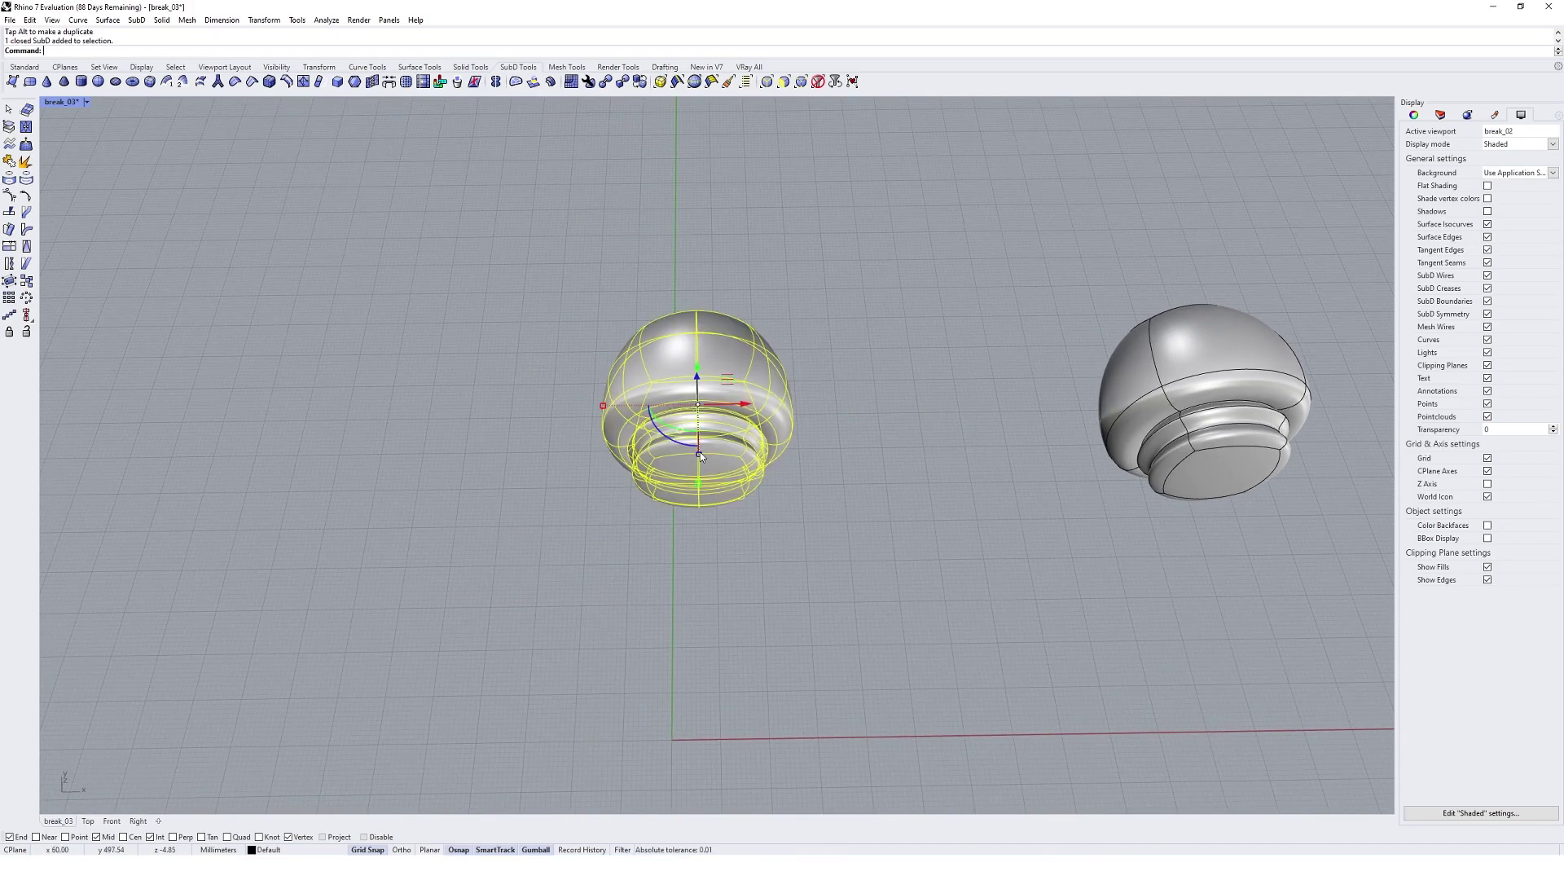
{"action": "left_click", "coordinate": [669, 440]}
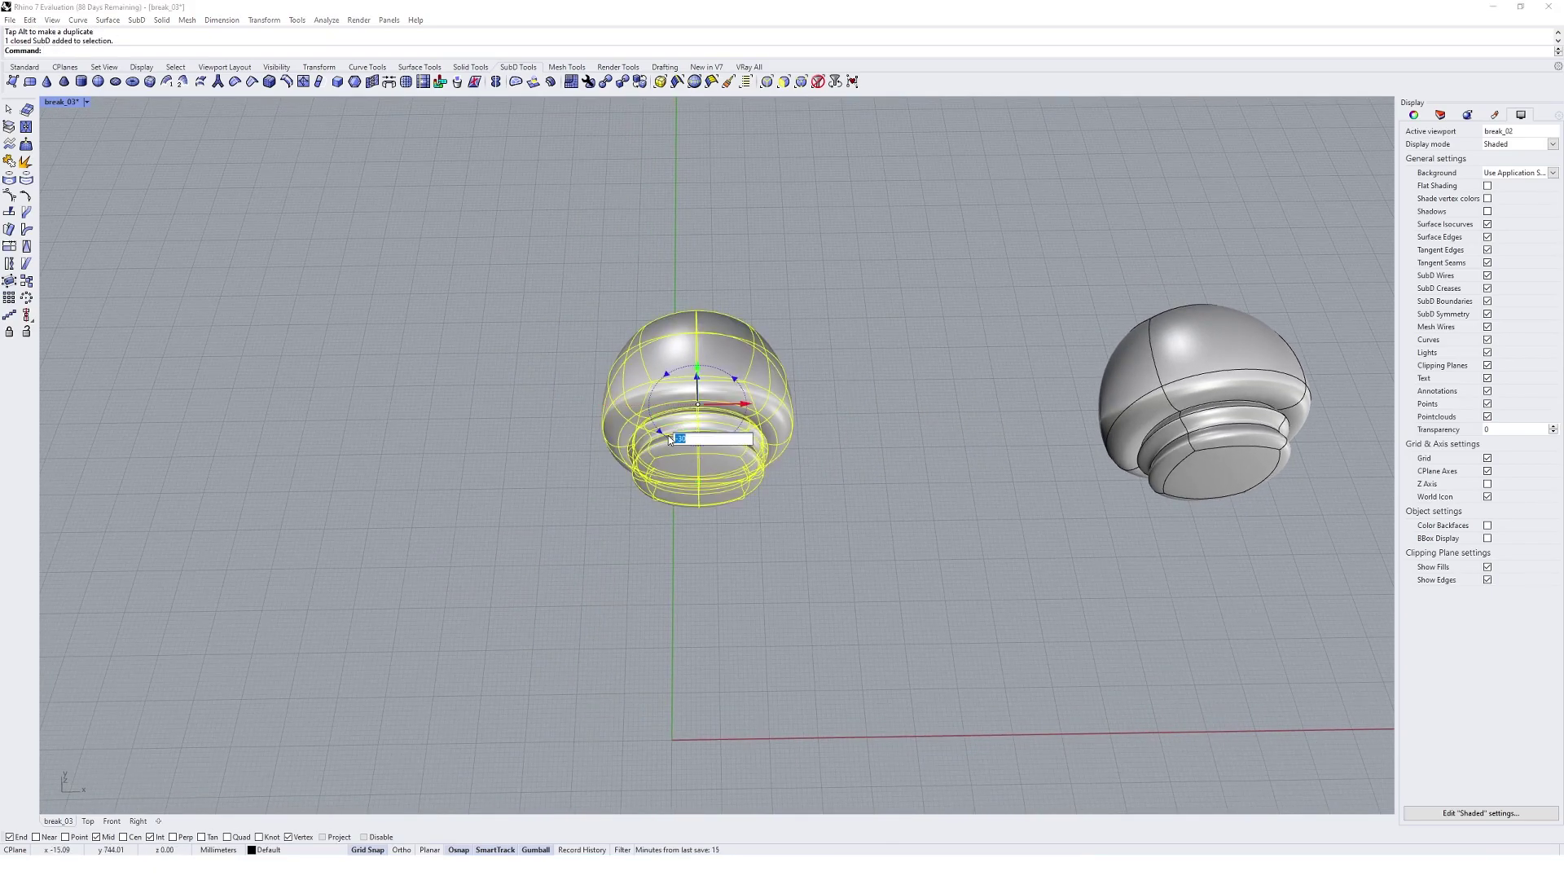
{"action": "key", "text": "Return"}
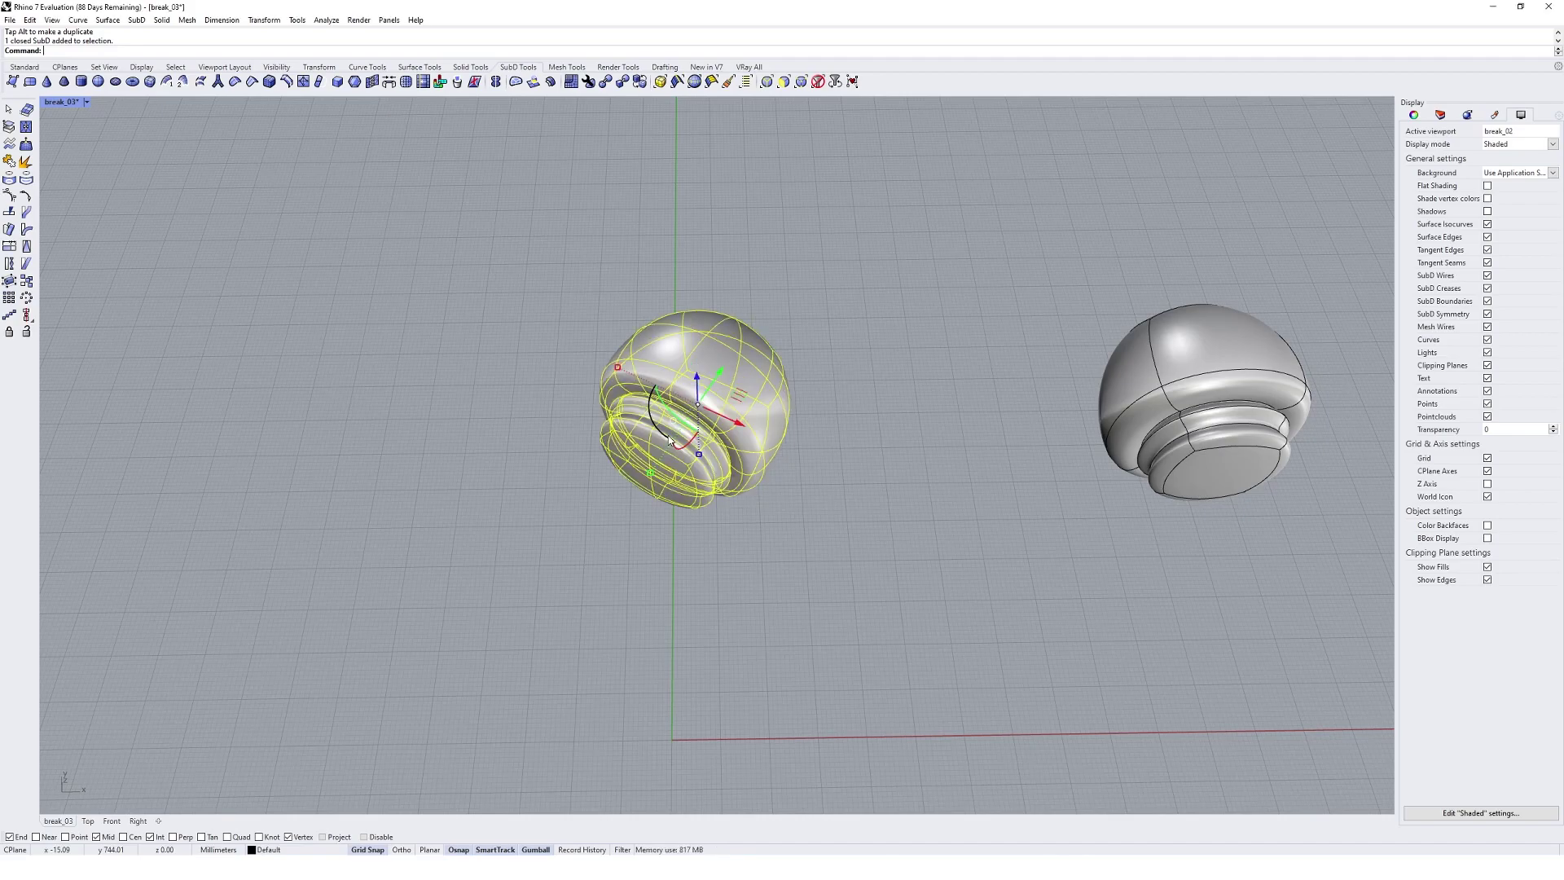
{"action": "left_click_drag", "start_coordinate": [738, 425], "coordinate": [723, 427]}
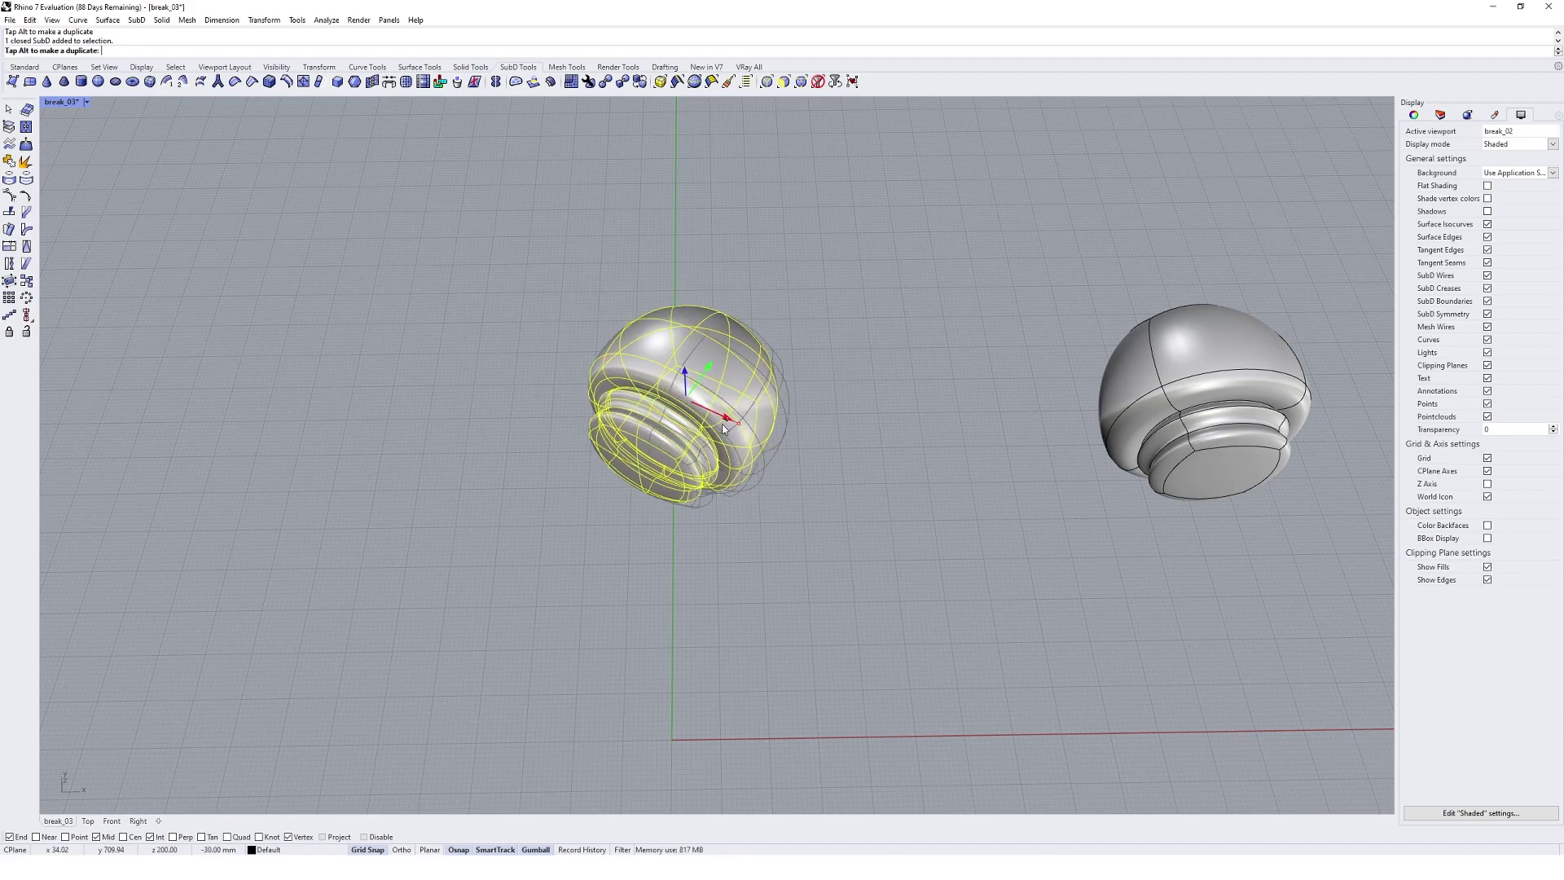
{"action": "right_click_drag", "start_coordinate": [723, 427], "coordinate": [711, 307]}
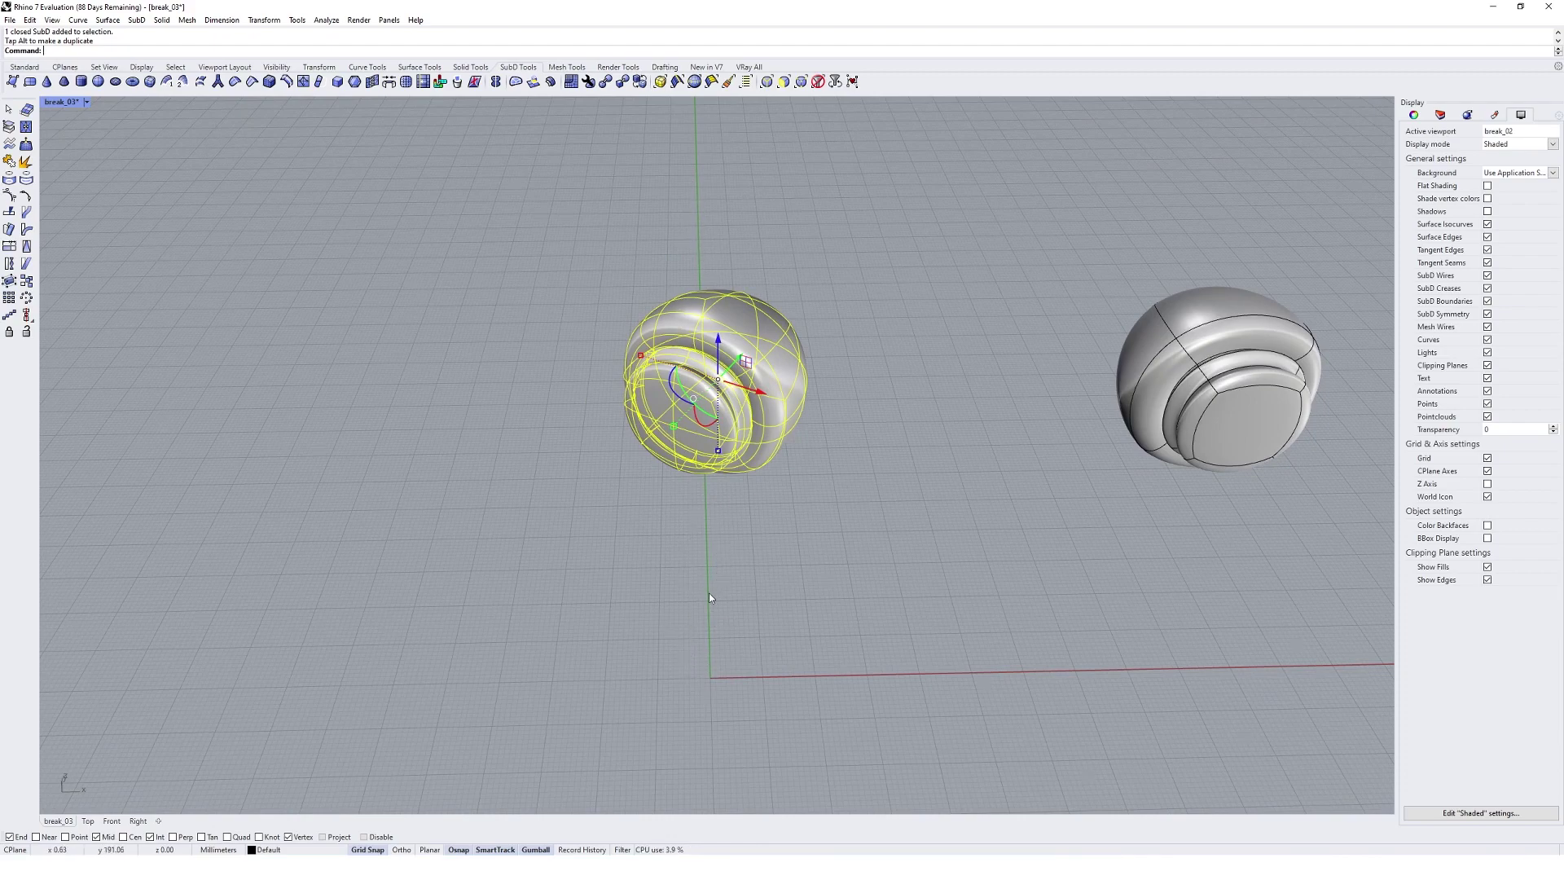
{"action": "right_click_drag", "start_coordinate": [713, 500], "coordinate": [762, 419]}
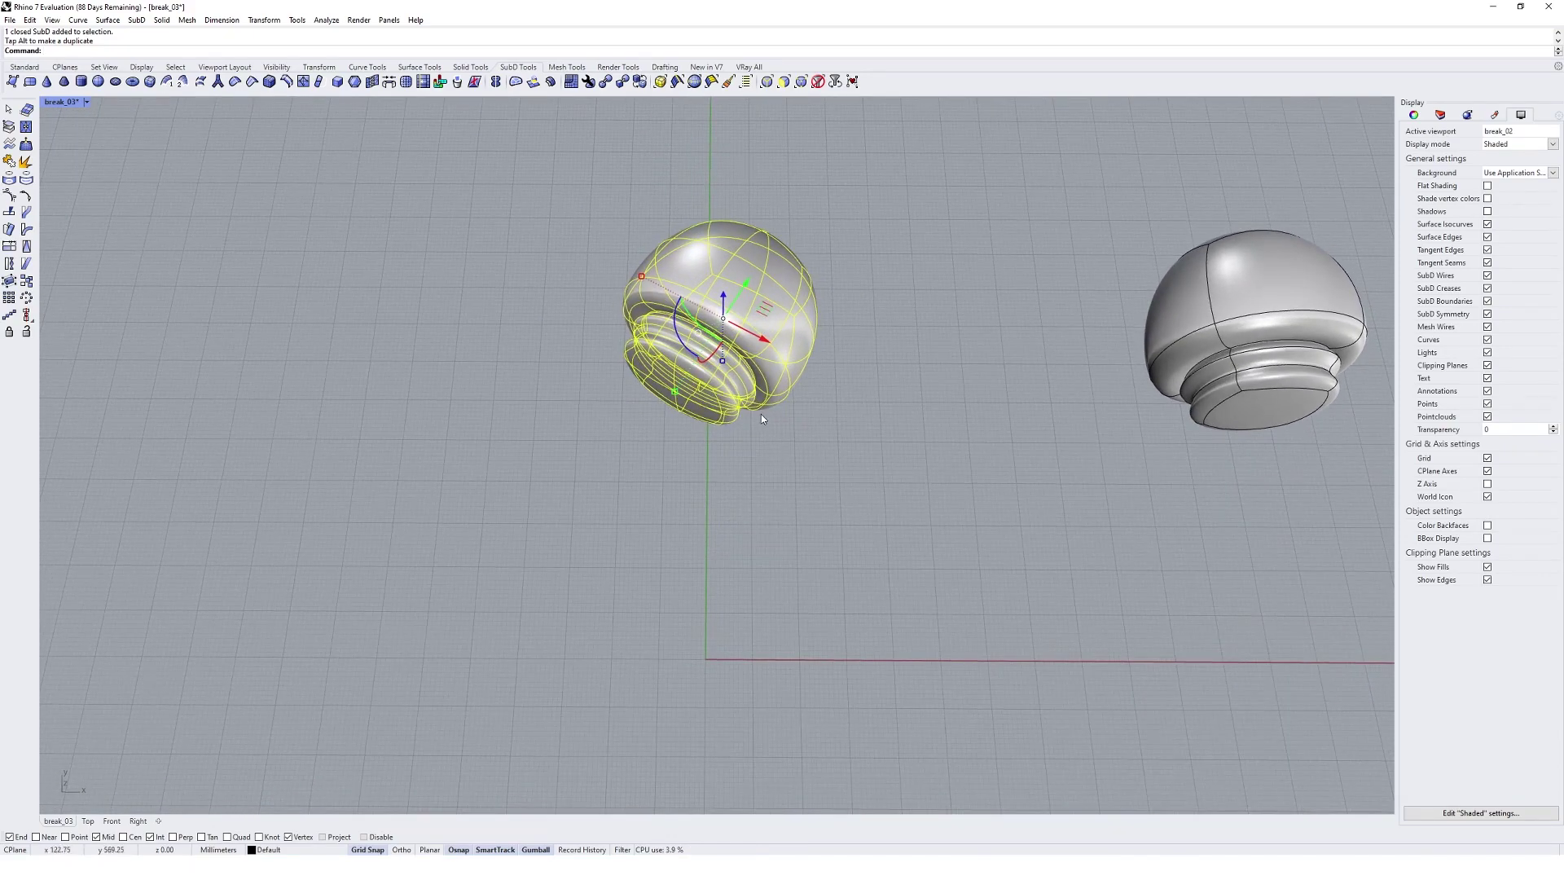
Step: Nudge the SubD left and up in the Top viewport, then return to a maximized perspective view
{"action": "double_click", "coordinate": [56, 101]}
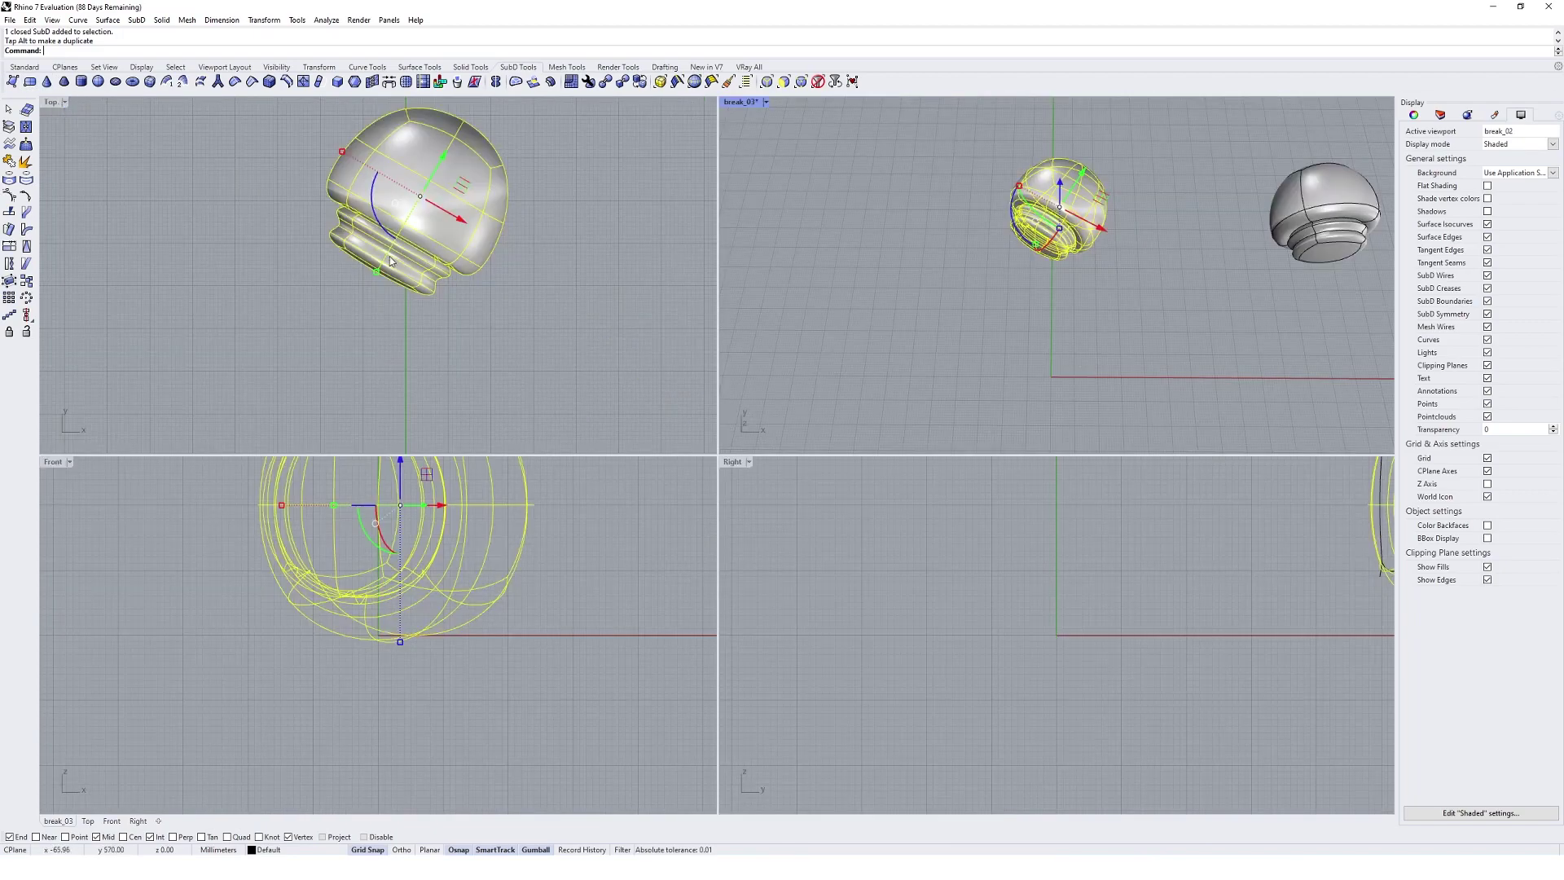
{"action": "left_click_drag", "start_coordinate": [456, 237], "coordinate": [445, 230]}
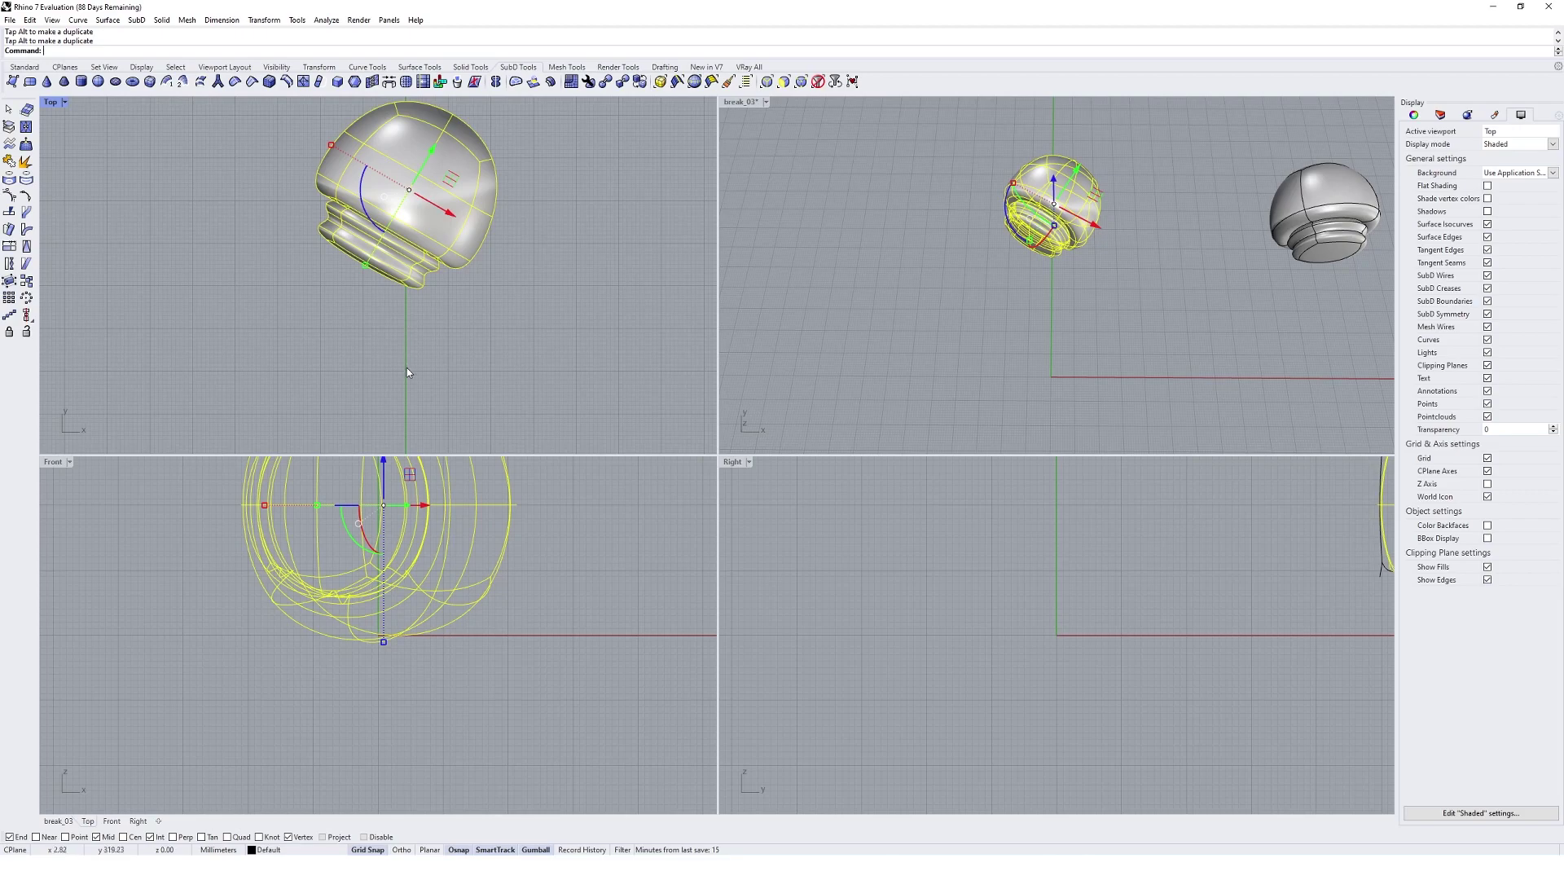
{"action": "double_click", "coordinate": [737, 101]}
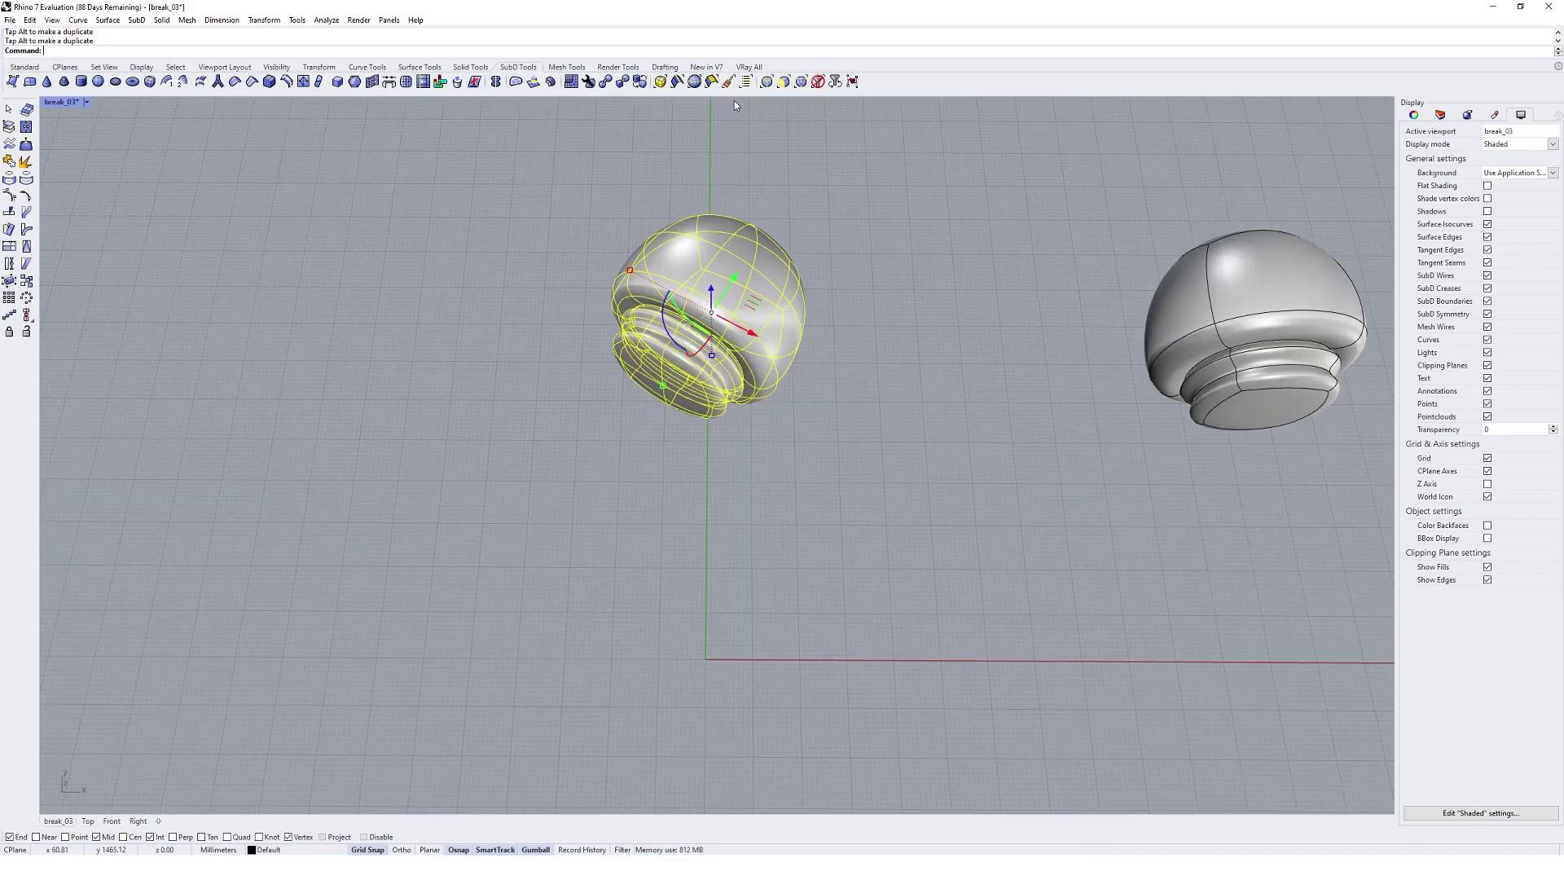
{"action": "left_click", "coordinate": [881, 324]}
{"action": "right_click_drag", "start_coordinate": [881, 324], "coordinate": [798, 355]}
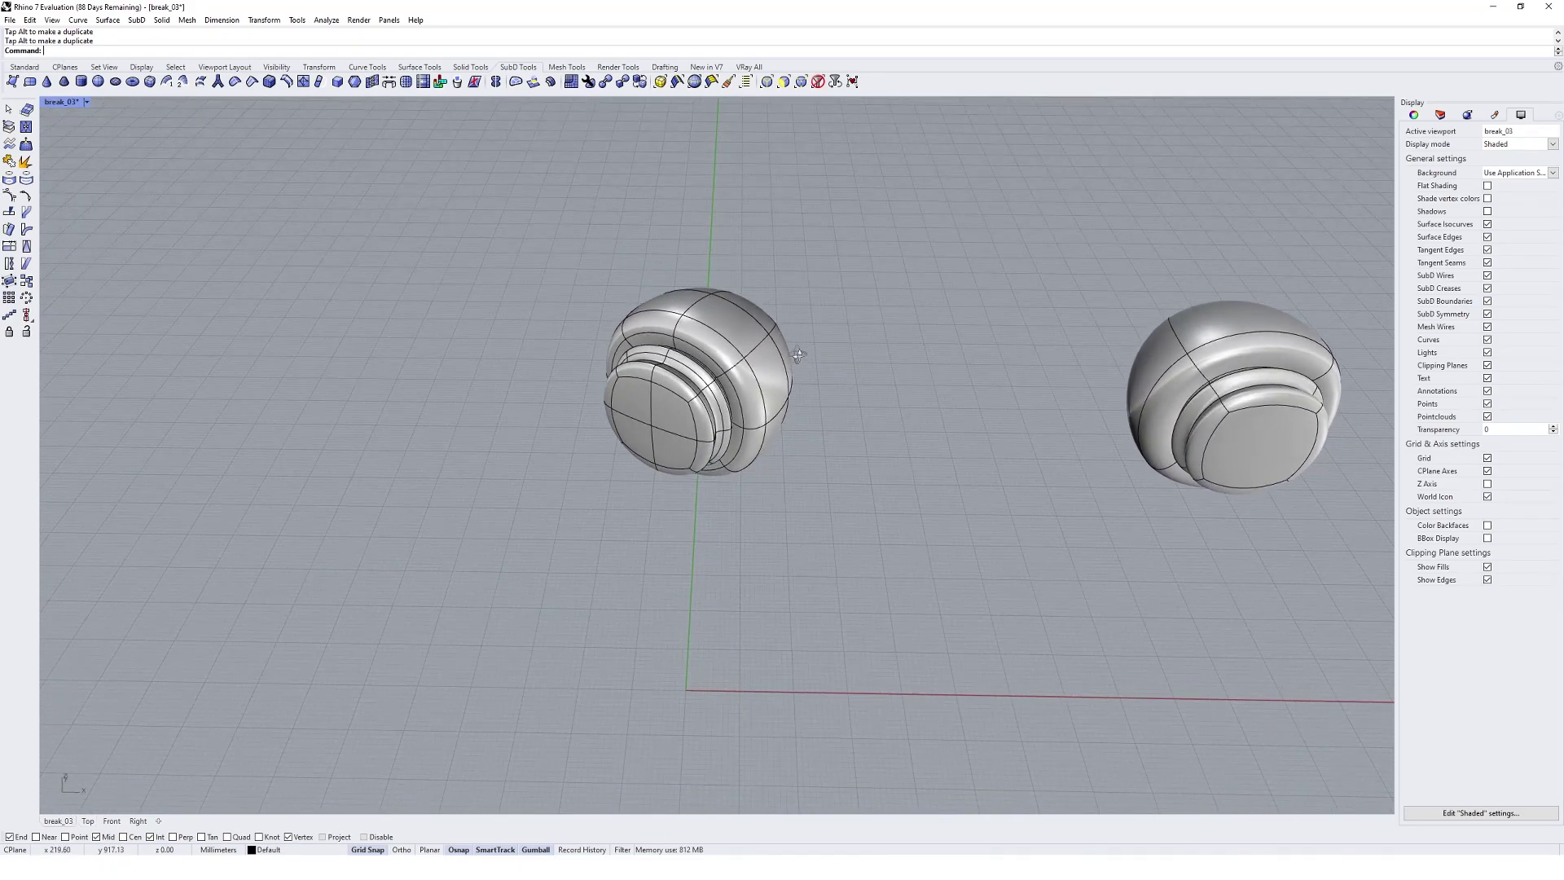
Step: Reflect the left SubD across the Y axis, keeping the picked side and snapping to the plane
{"action": "left_click", "coordinate": [496, 81]}
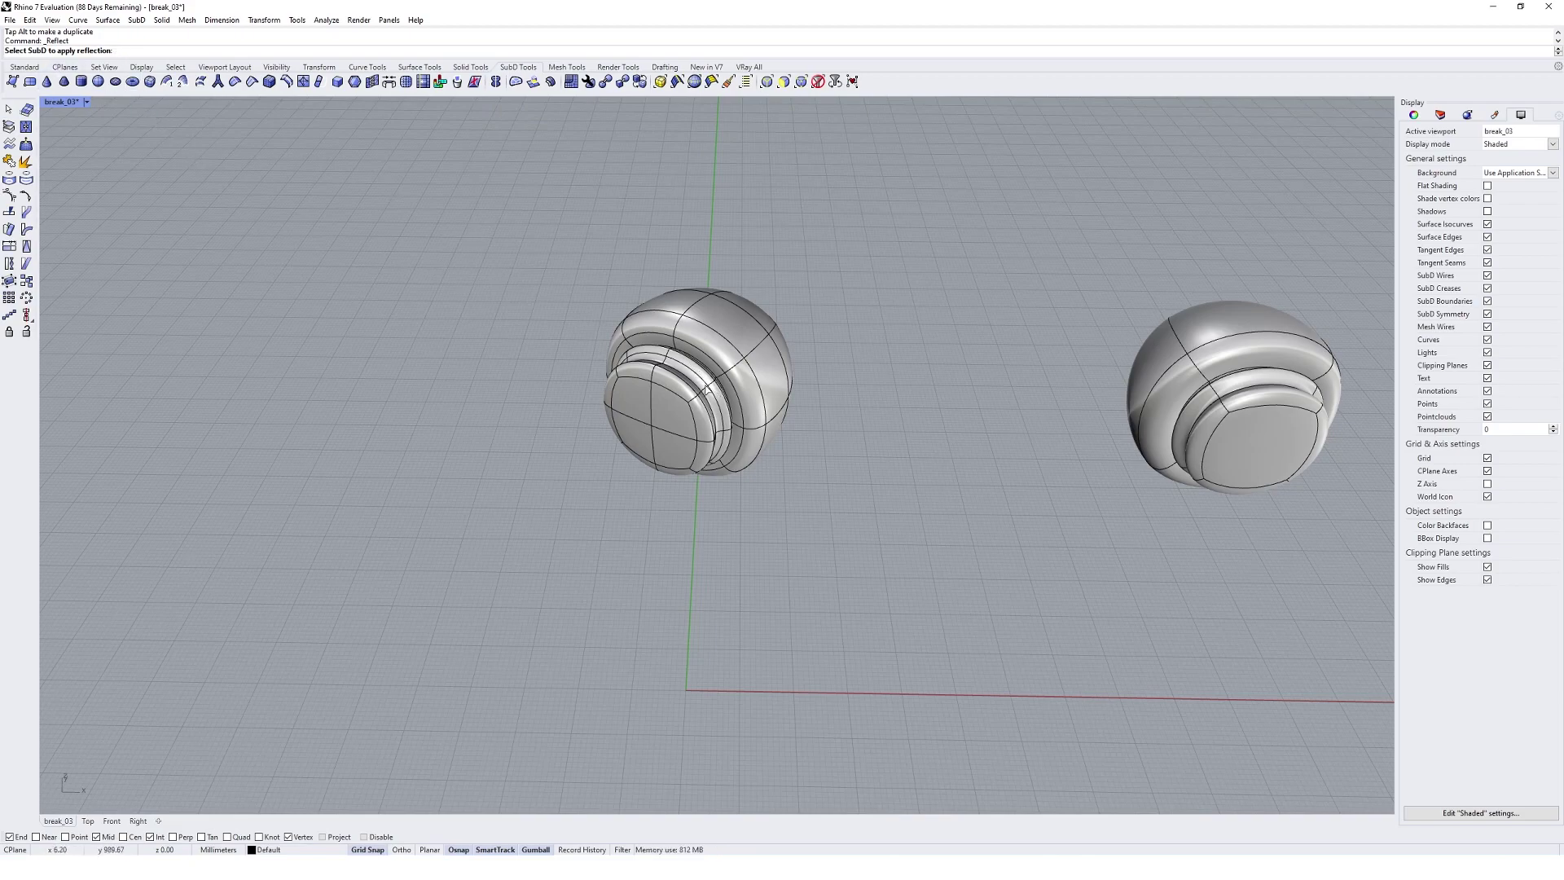
{"action": "left_click", "coordinate": [728, 341]}
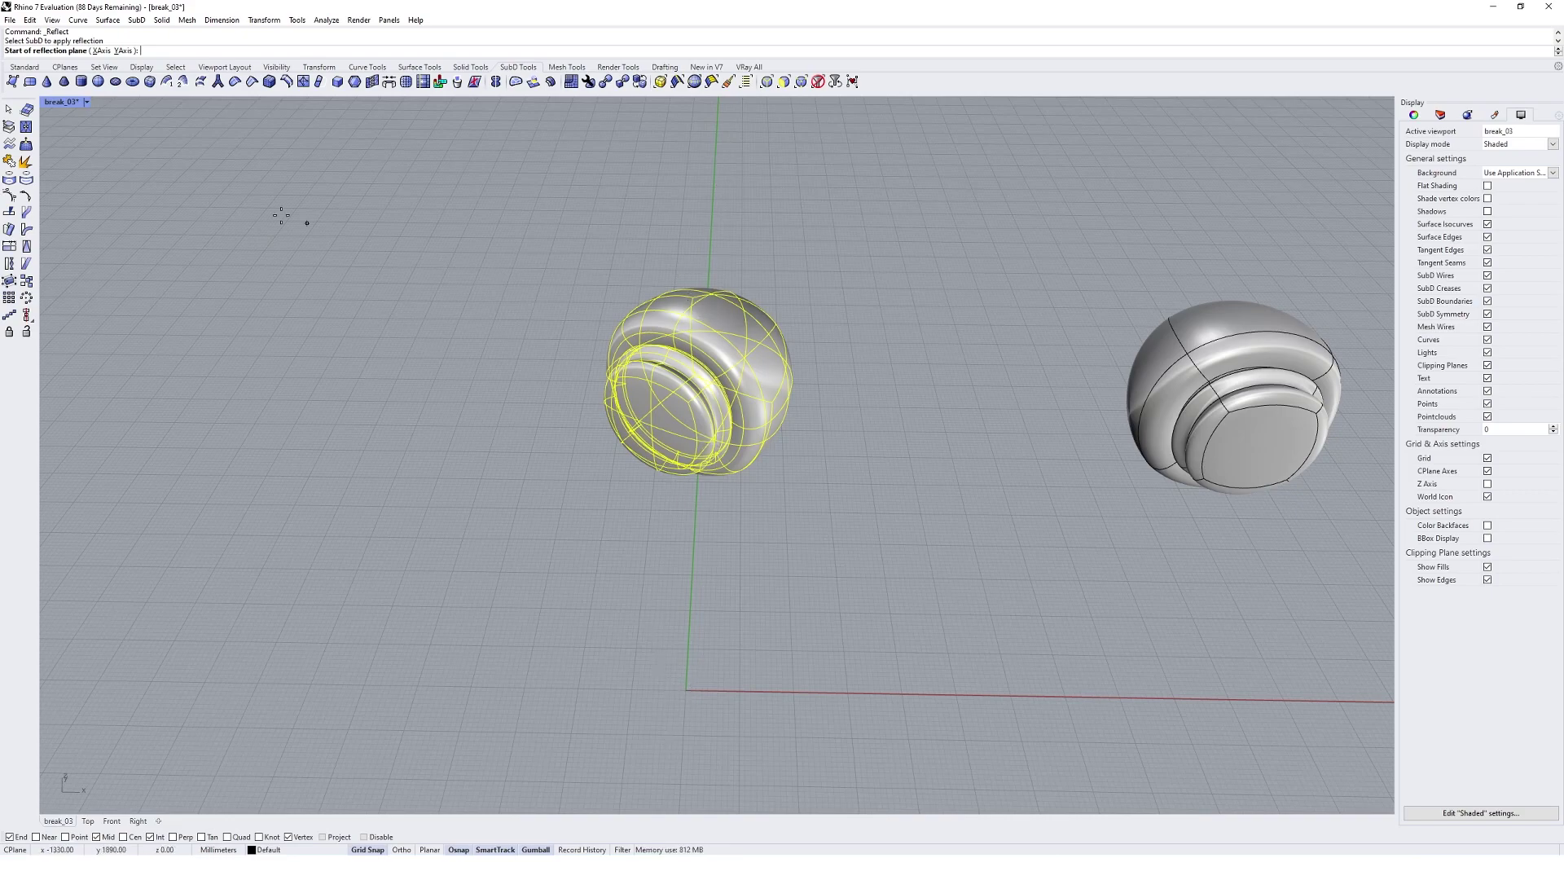
{"action": "left_click", "coordinate": [124, 51]}
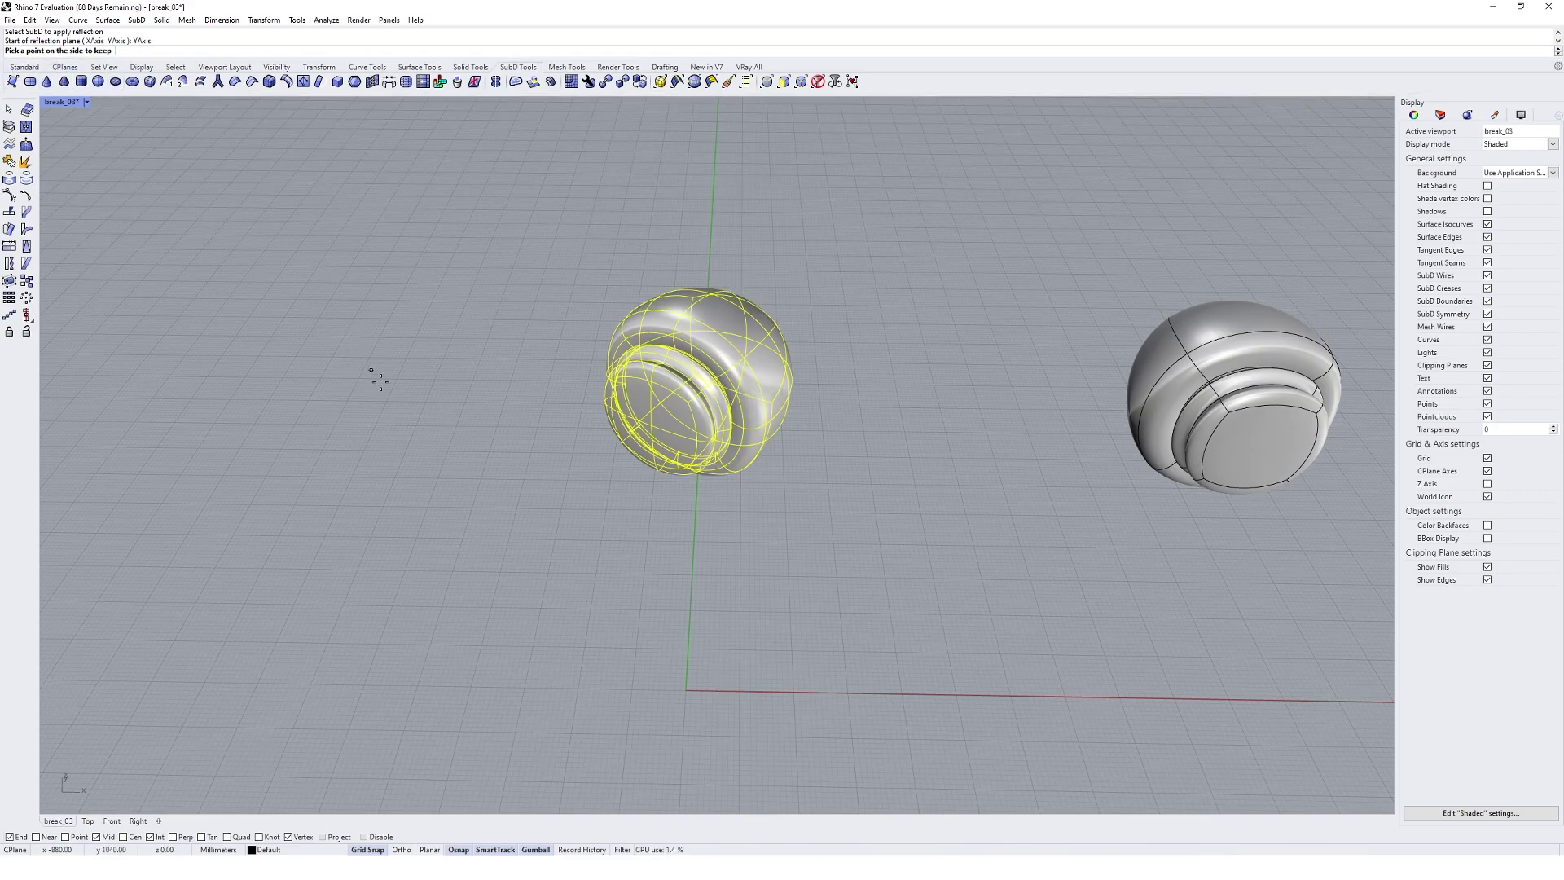
{"action": "right_click_drag", "start_coordinate": [763, 548], "coordinate": [772, 525]}
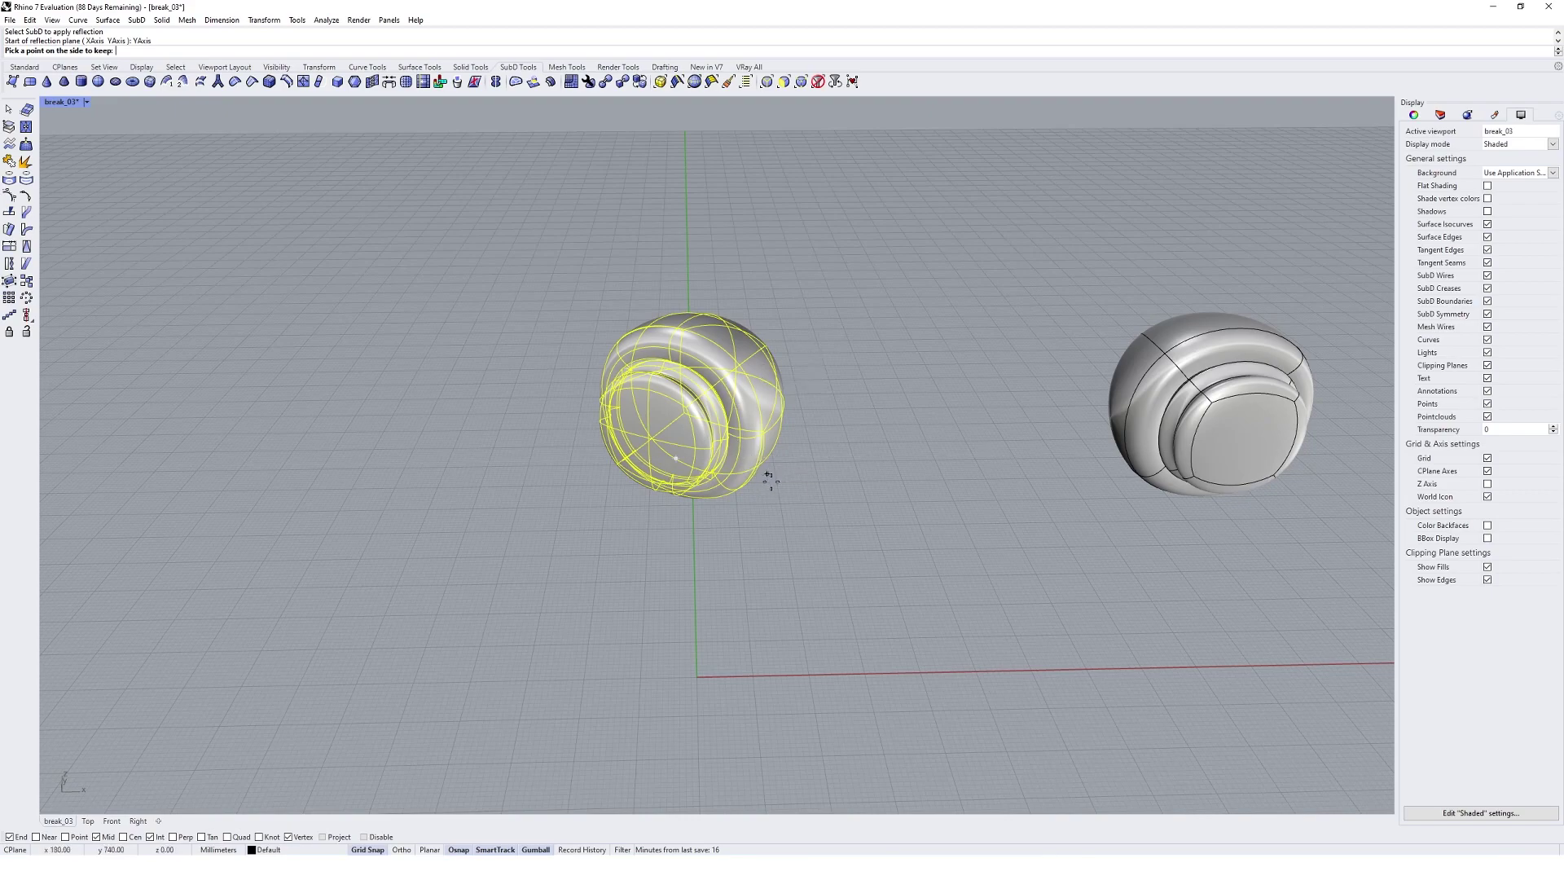
{"action": "right_click_drag", "start_coordinate": [857, 479], "coordinate": [873, 515]}
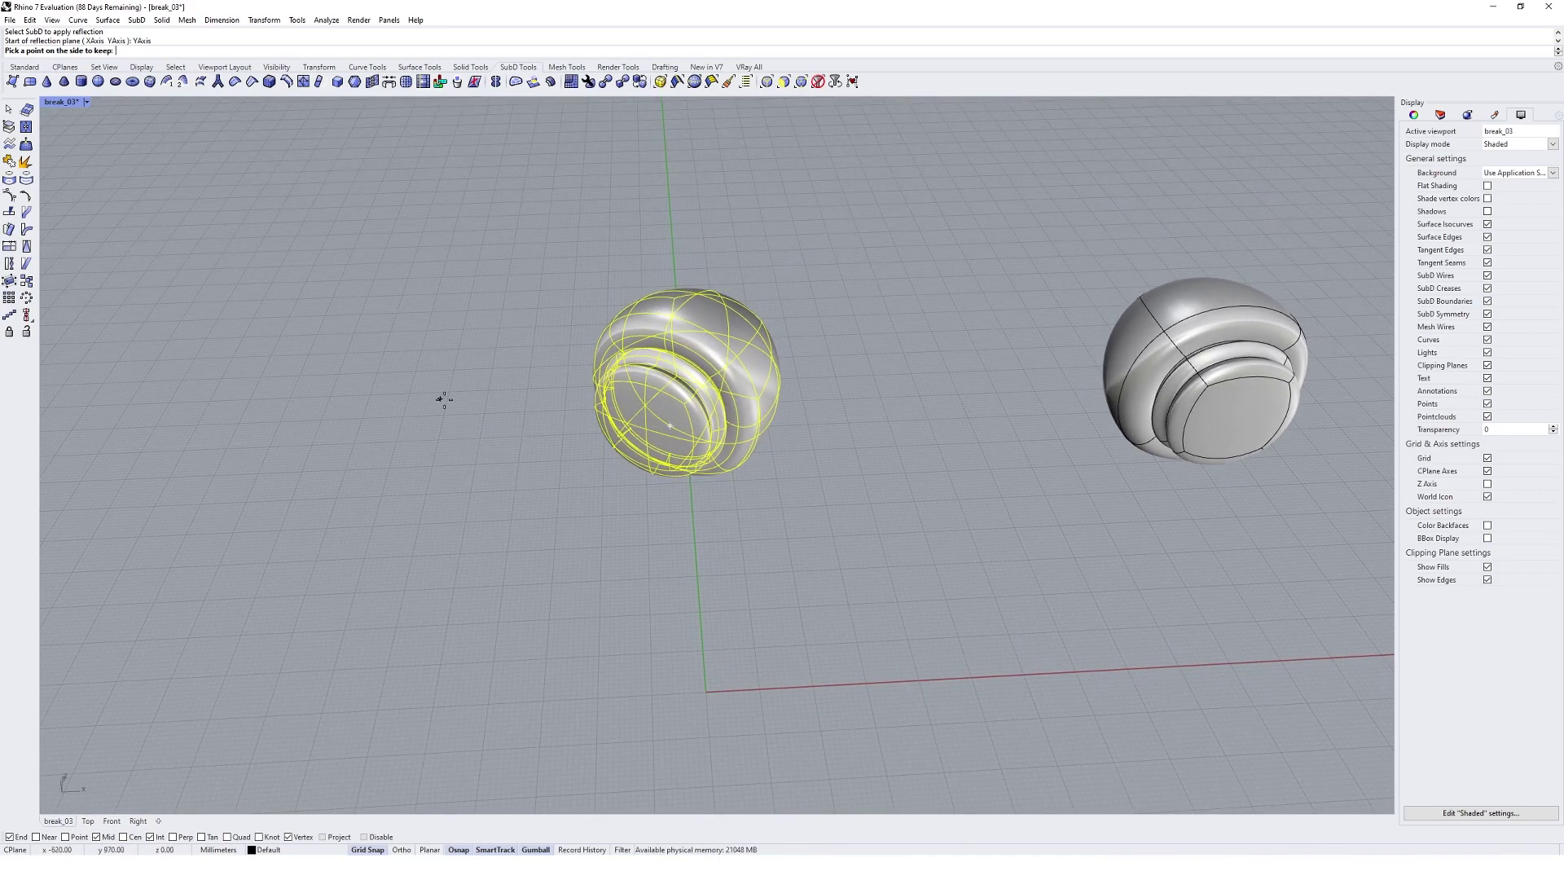
{"action": "left_click", "coordinate": [332, 496]}
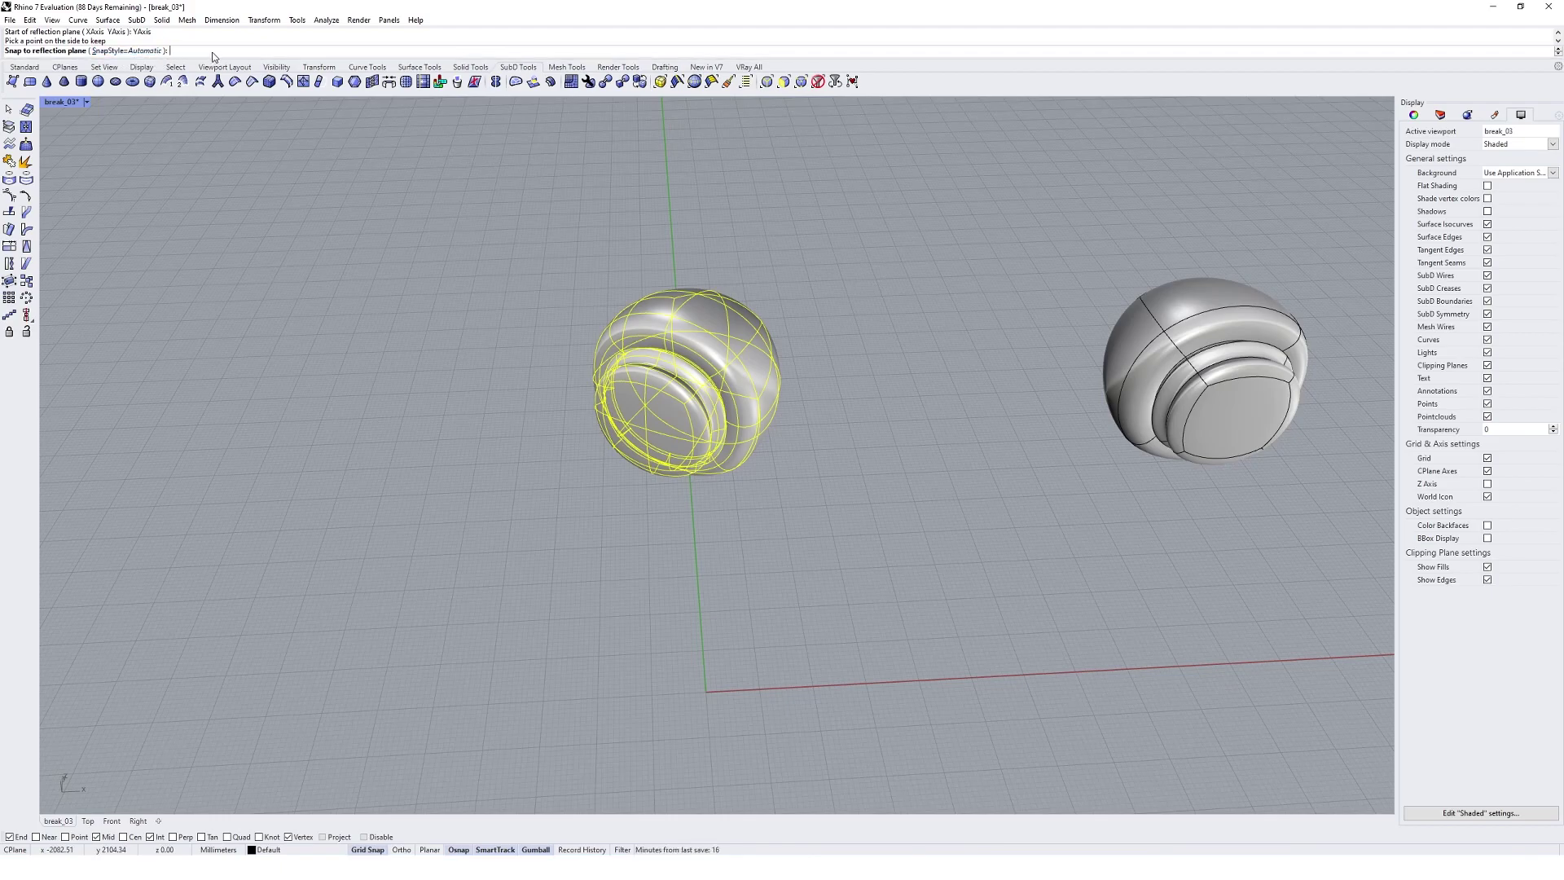
{"action": "key", "text": "Return"}
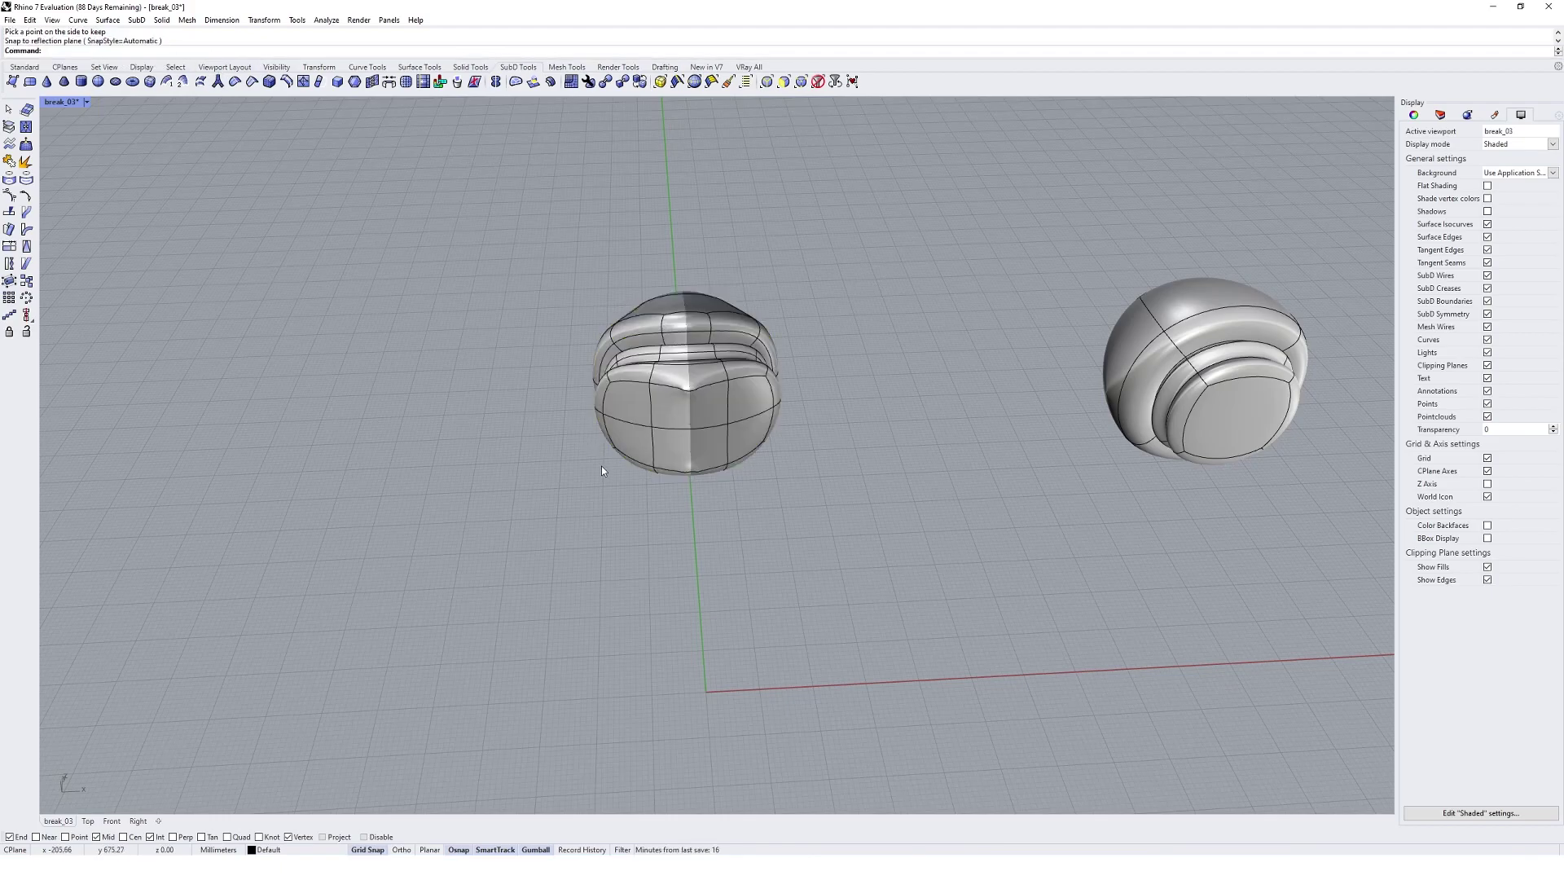
{"action": "right_click_drag", "start_coordinate": [692, 442], "coordinate": [764, 291]}
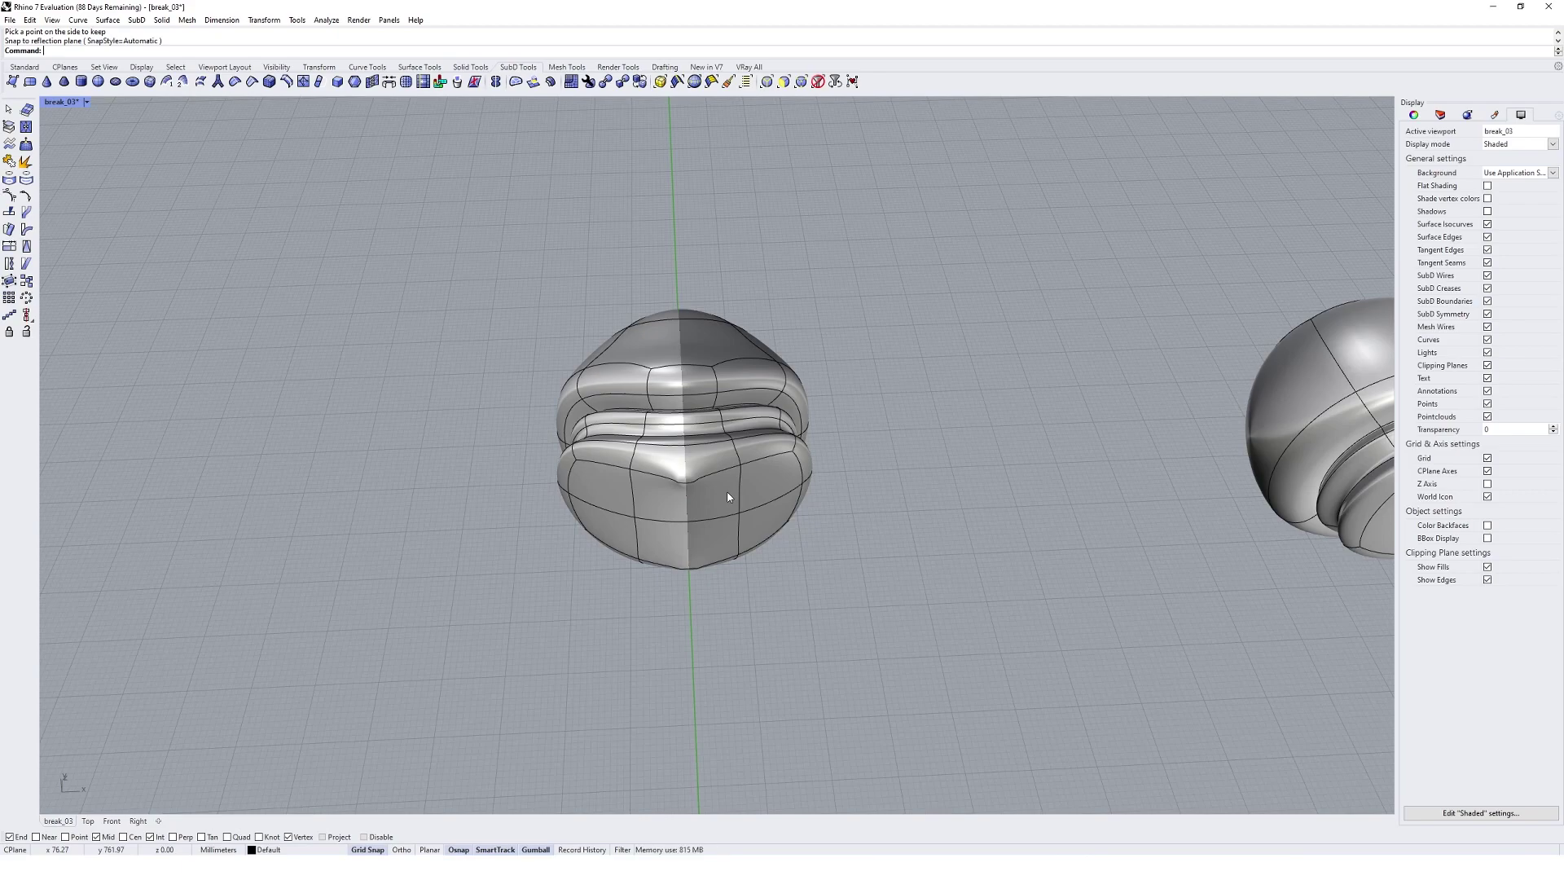
{"action": "scroll", "coordinate": [588, 375], "scroll_direction": "up", "scroll_amount": 3}
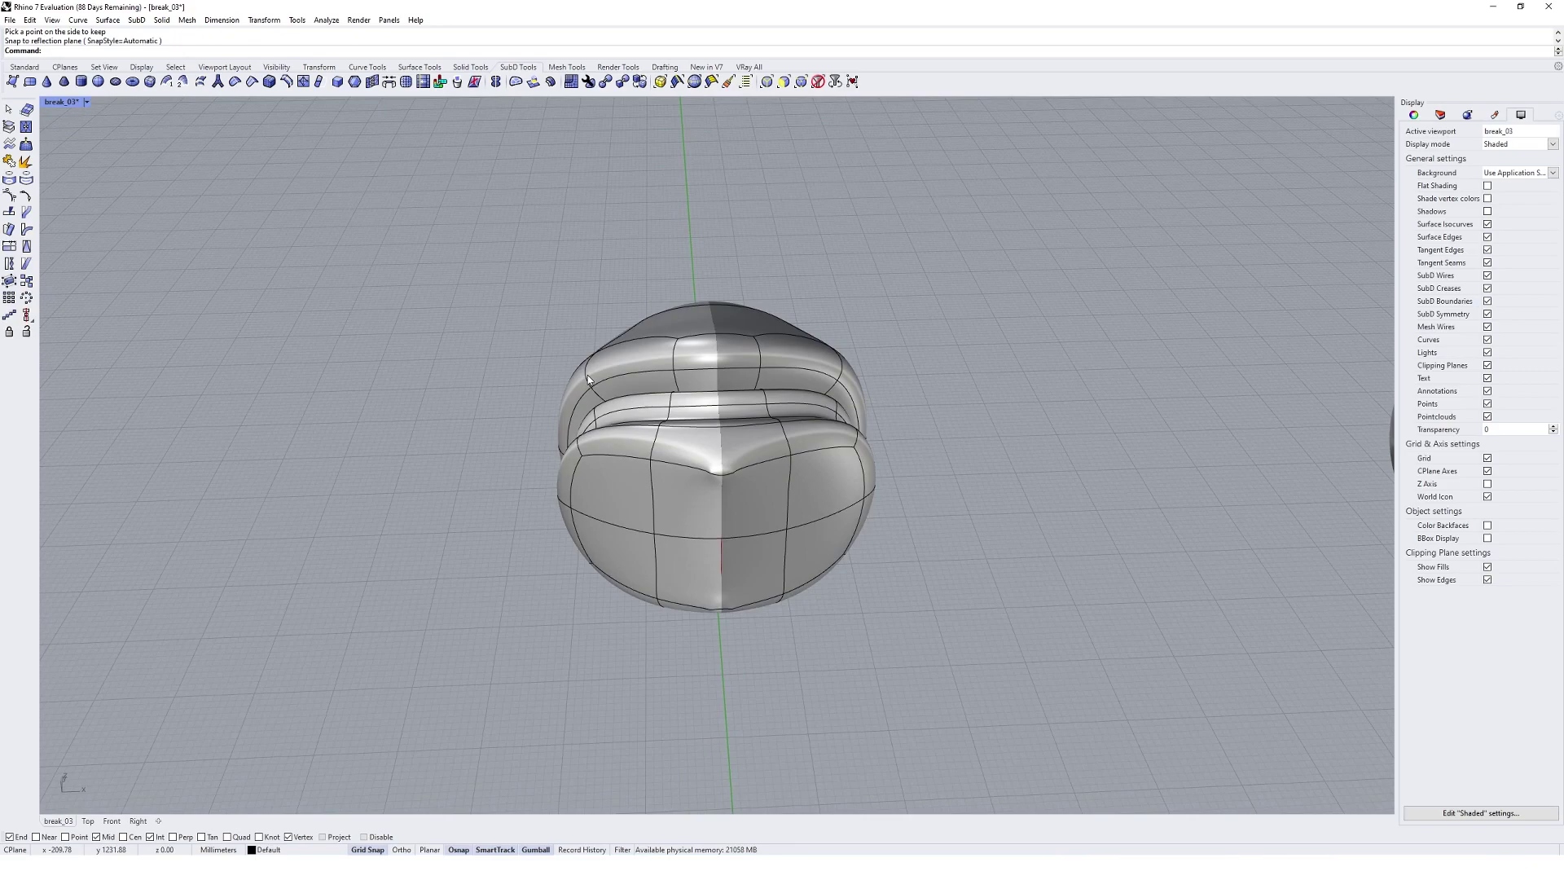
Step: Select edges and a left-side face, pull the face outward, then undo the pull
{"action": "left_click", "coordinate": [584, 375]}
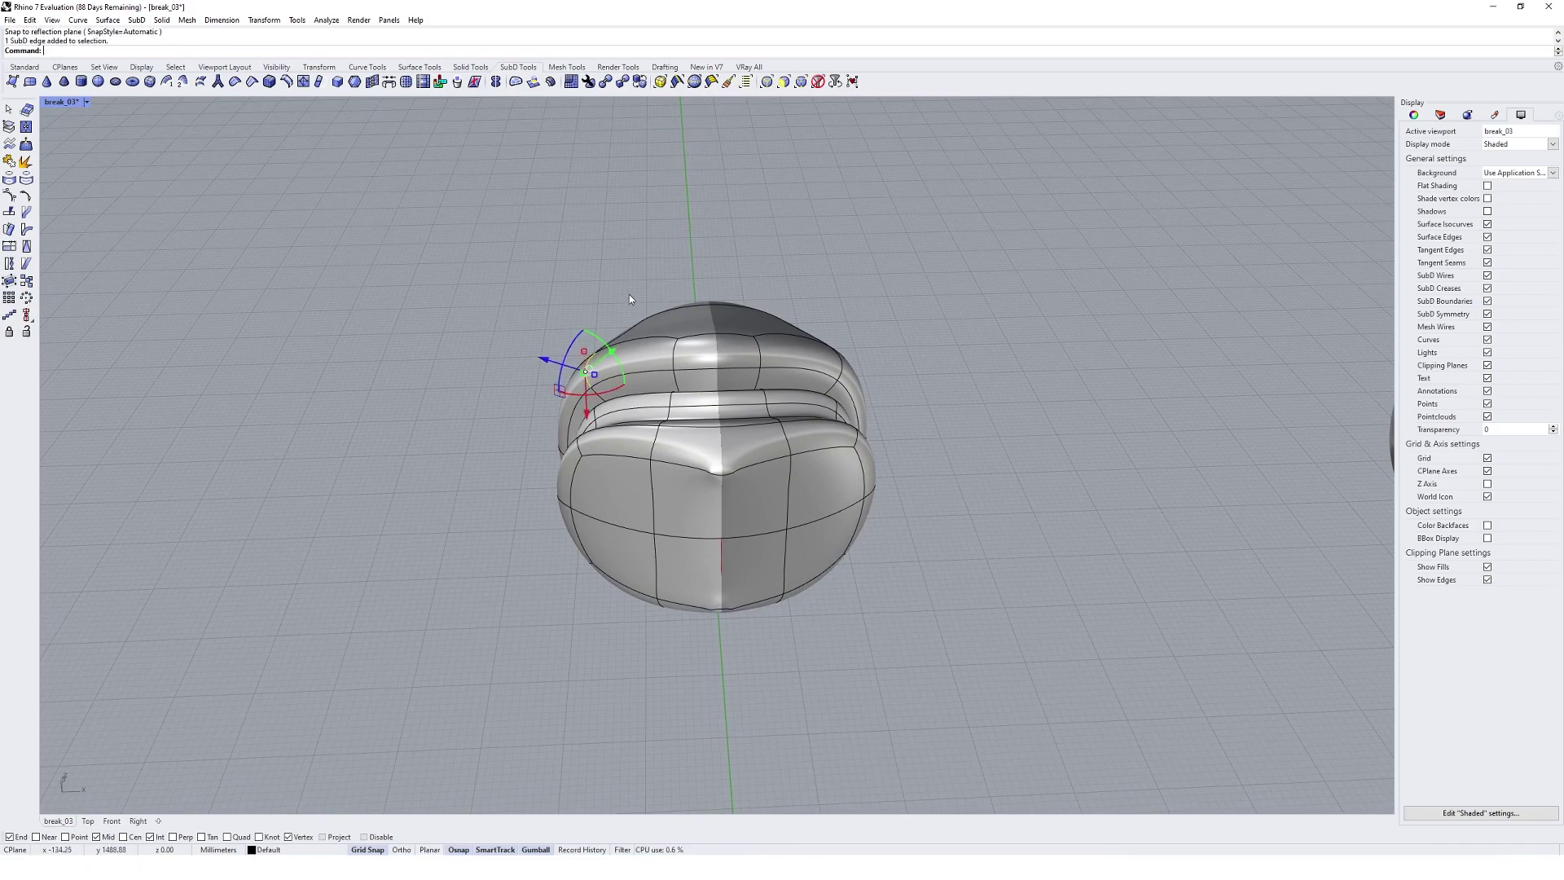
{"action": "left_click", "coordinate": [624, 275]}
{"action": "right_click_drag", "start_coordinate": [623, 275], "coordinate": [525, 407]}
{"action": "left_click", "coordinate": [570, 412]}
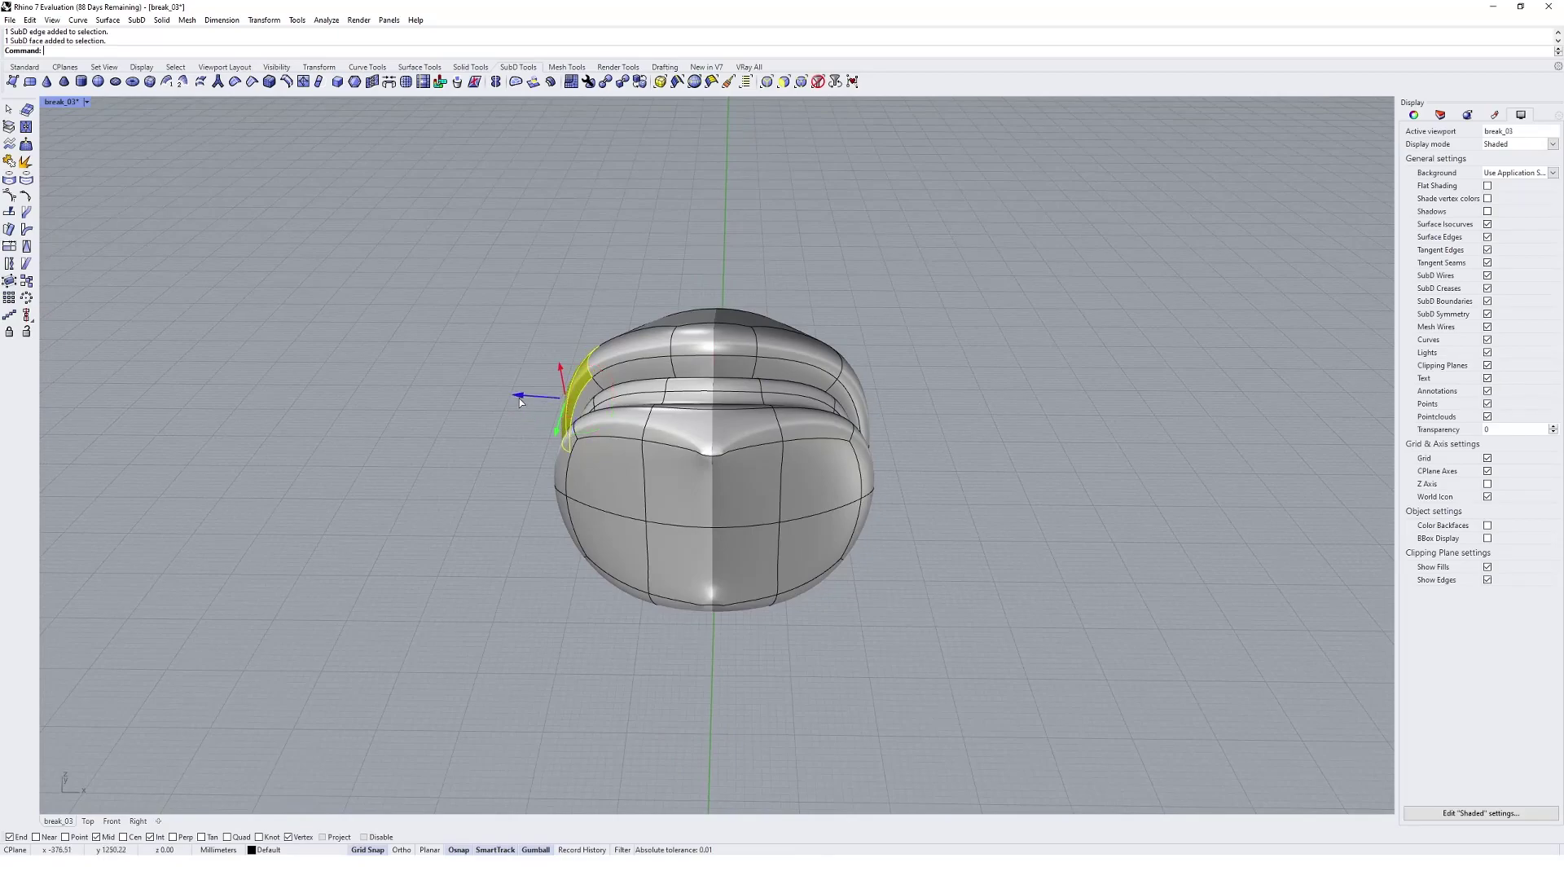
{"action": "left_click_drag", "start_coordinate": [480, 393], "coordinate": [452, 392]}
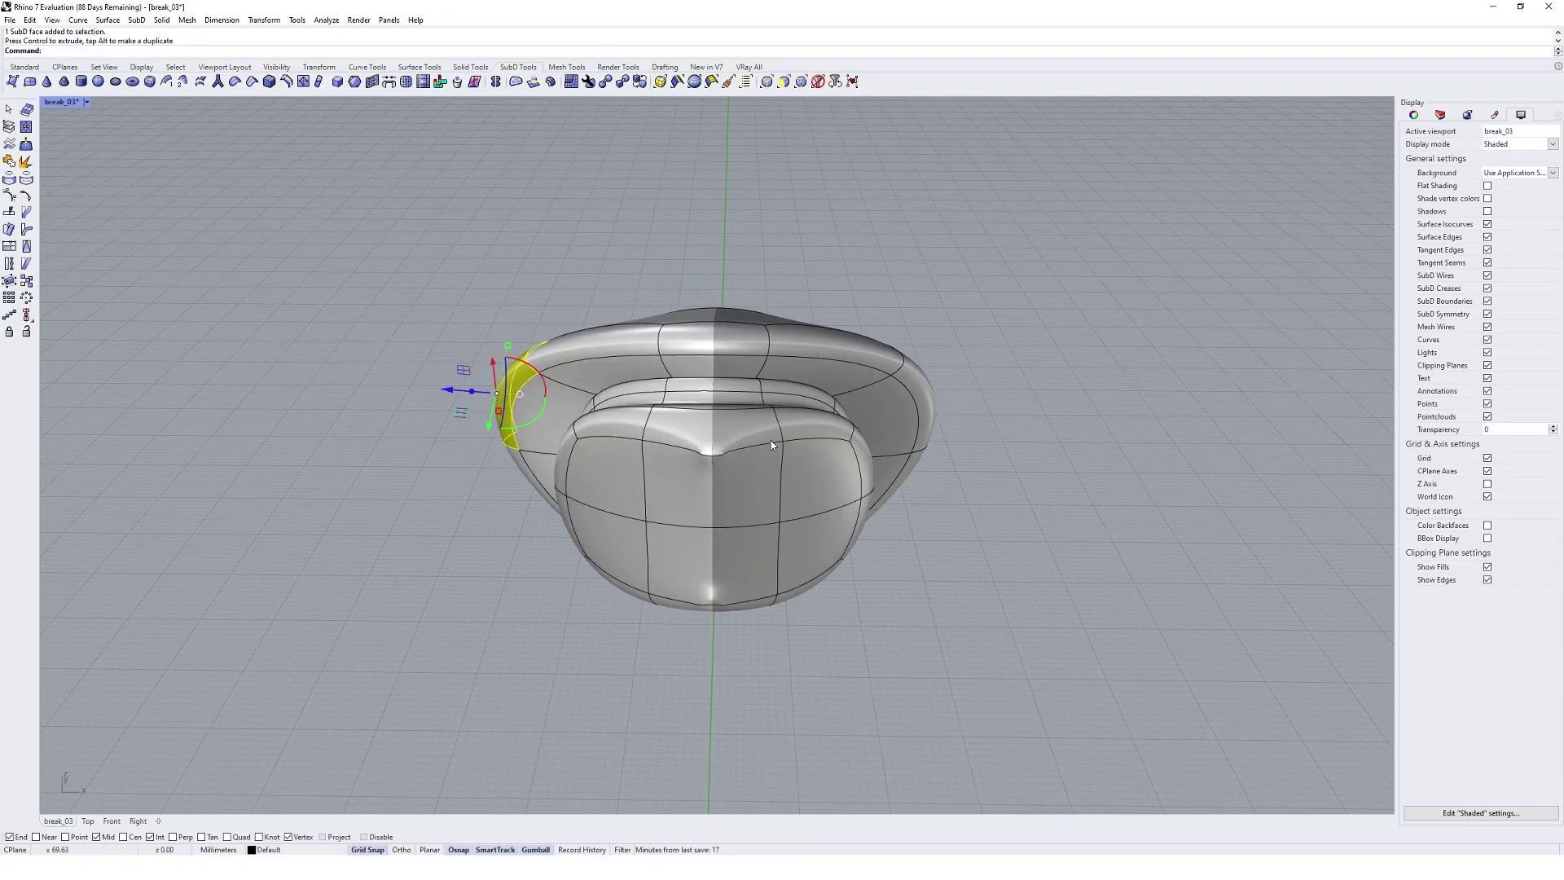
{"action": "right_click_drag", "start_coordinate": [771, 440], "coordinate": [727, 323]}
{"action": "key", "text": "ctrl+z"}
Step: Pull another left-side face further left, then undo the move
{"action": "left_click", "coordinate": [588, 461], "text": "ctrl+shift"}
{"action": "right_click_drag", "start_coordinate": [588, 461], "coordinate": [526, 427]}
{"action": "left_click_drag", "start_coordinate": [519, 449], "coordinate": [436, 430]}
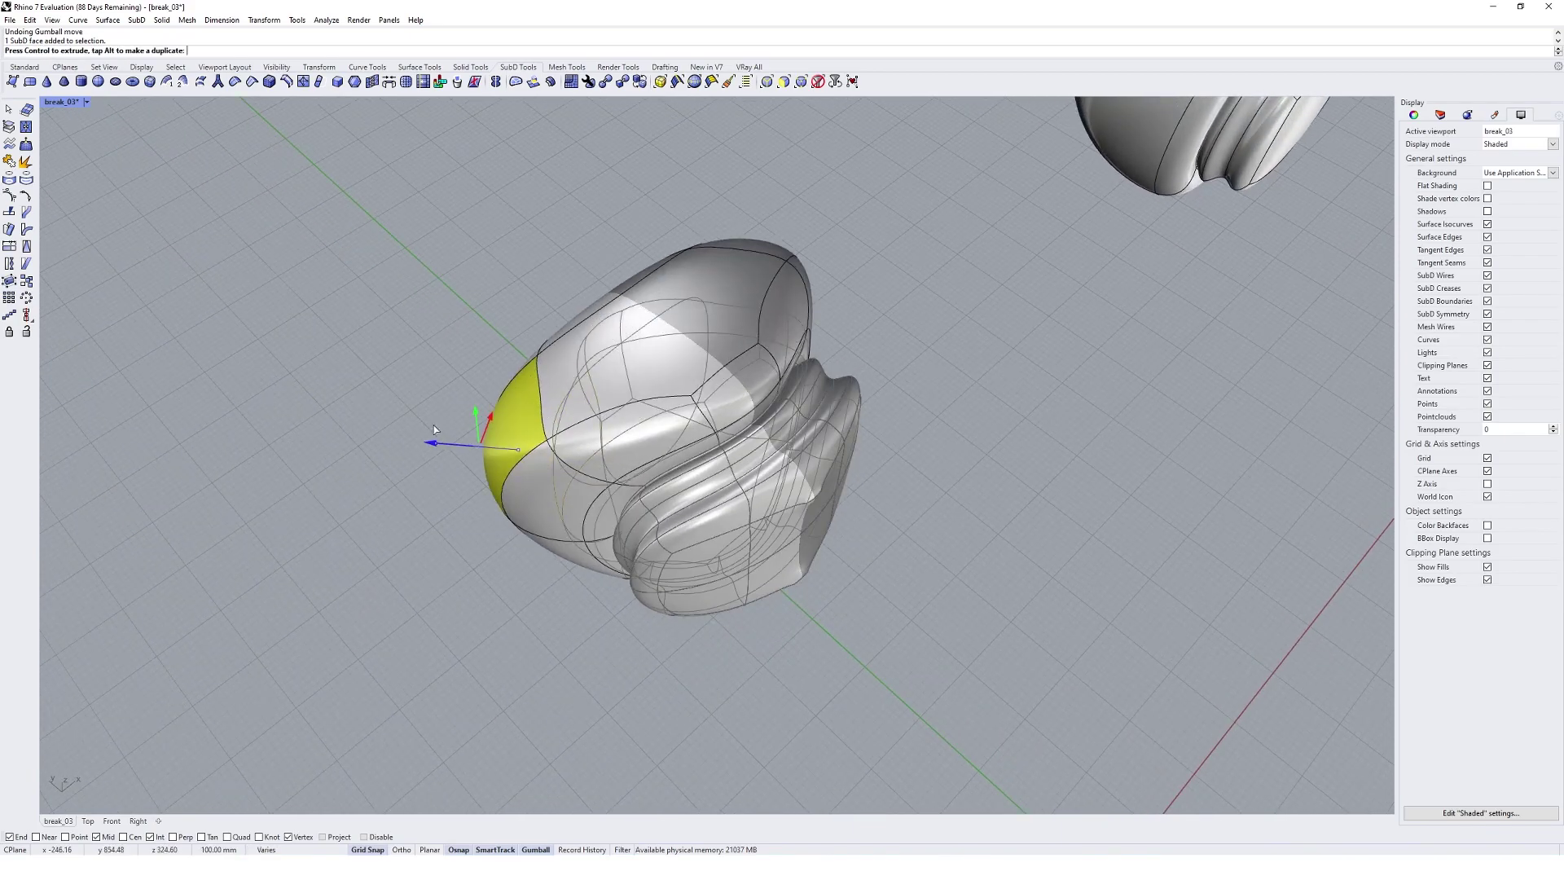
{"action": "right_click_drag", "start_coordinate": [435, 430], "coordinate": [823, 529]}
{"action": "key", "text": "ctrl+z"}
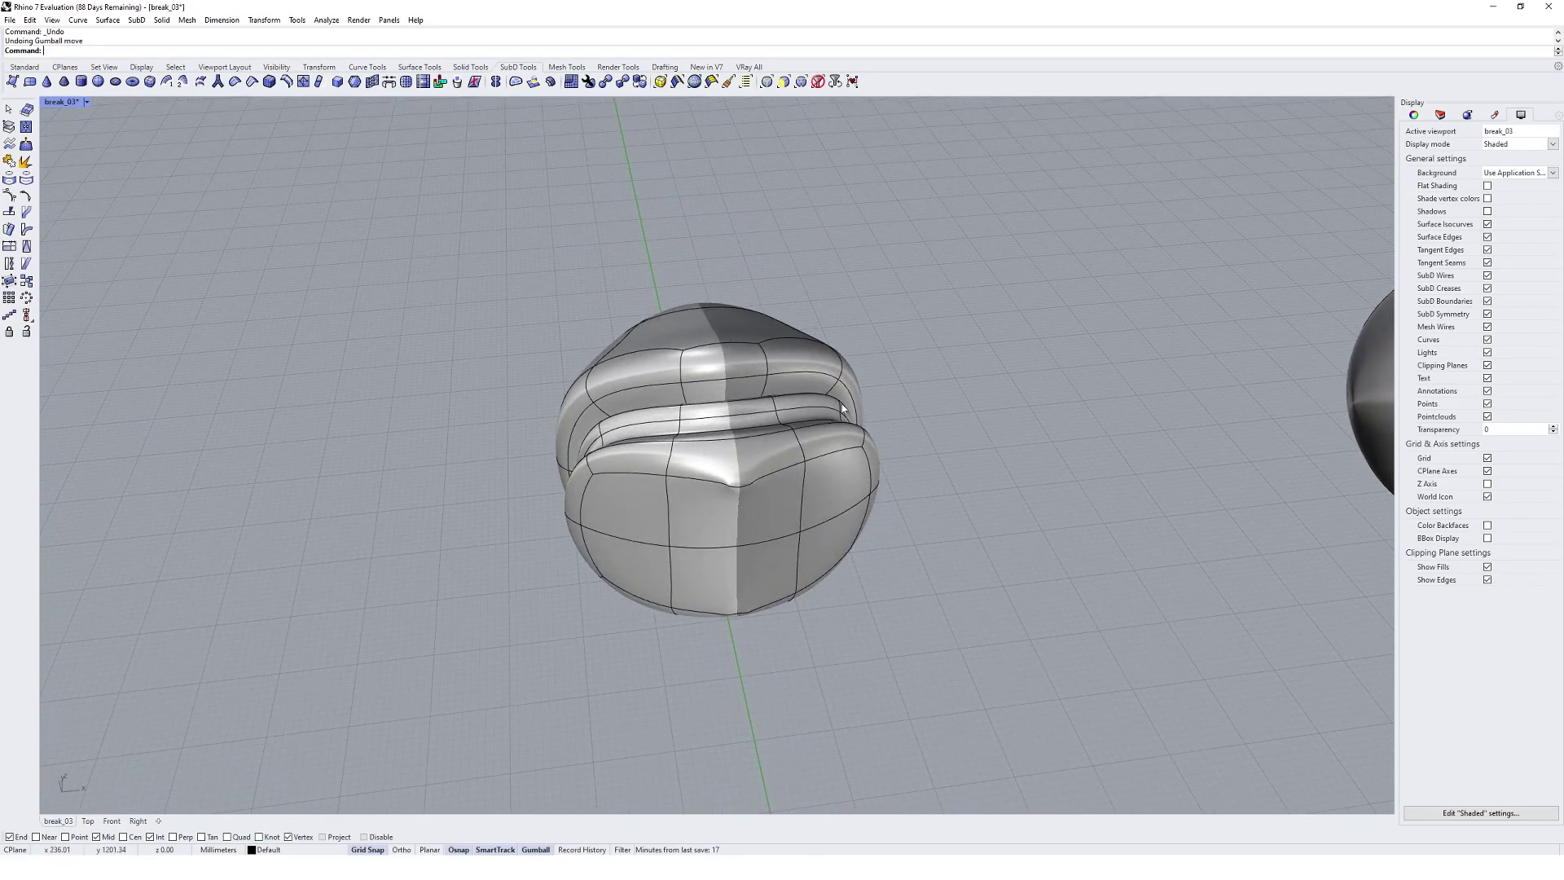
Step: Remove the existing reflection symmetry from the squashed SubD with RemoveExistingReflectSymmetry
{"action": "left_click", "coordinate": [495, 85]}
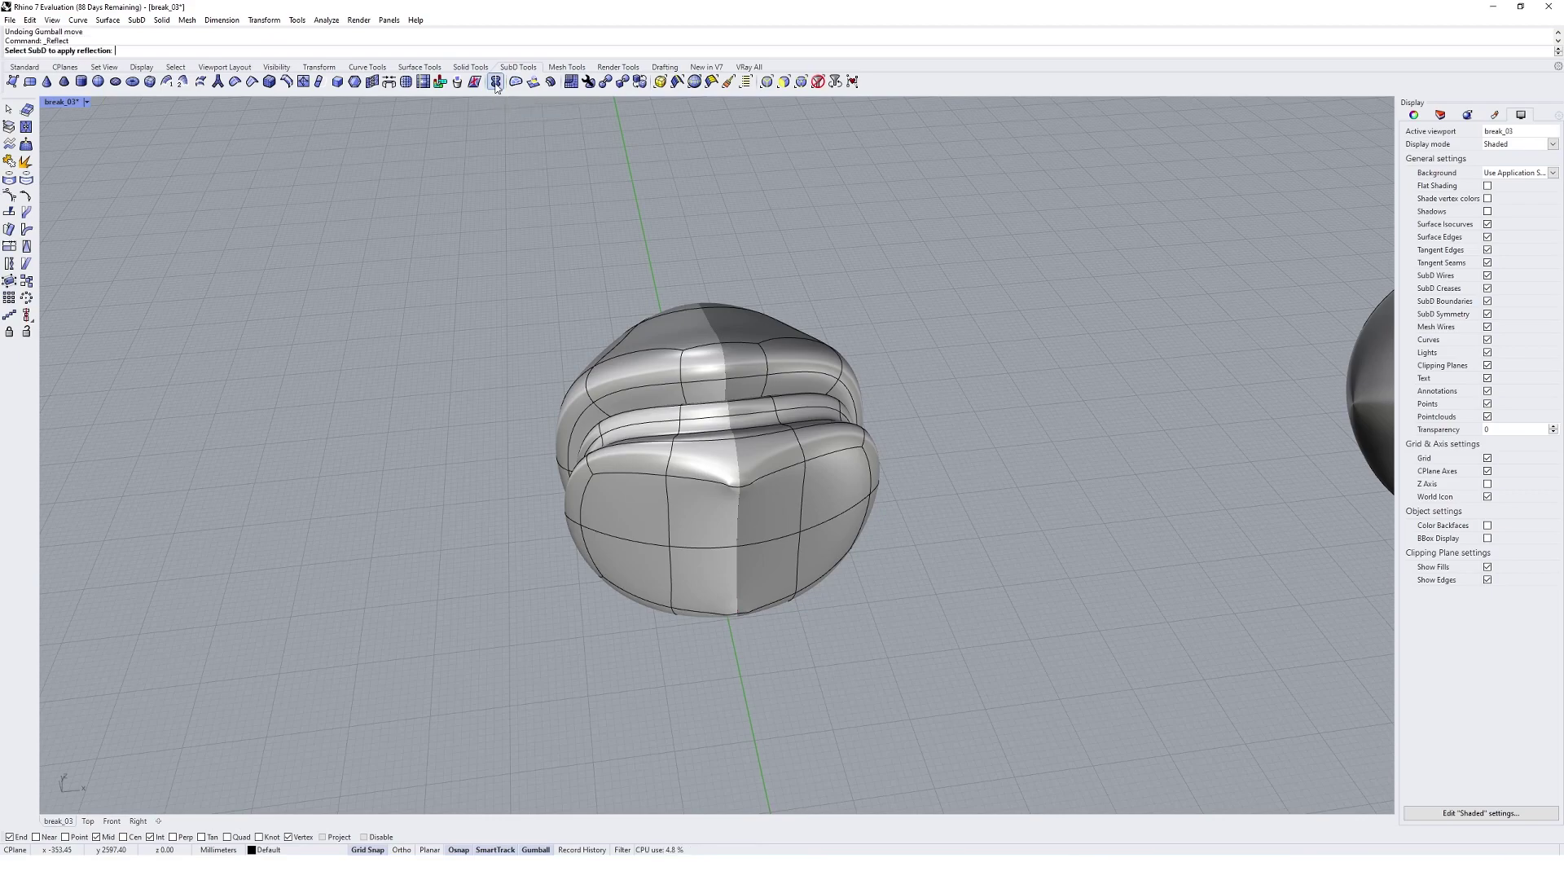
{"action": "left_click", "coordinate": [688, 409]}
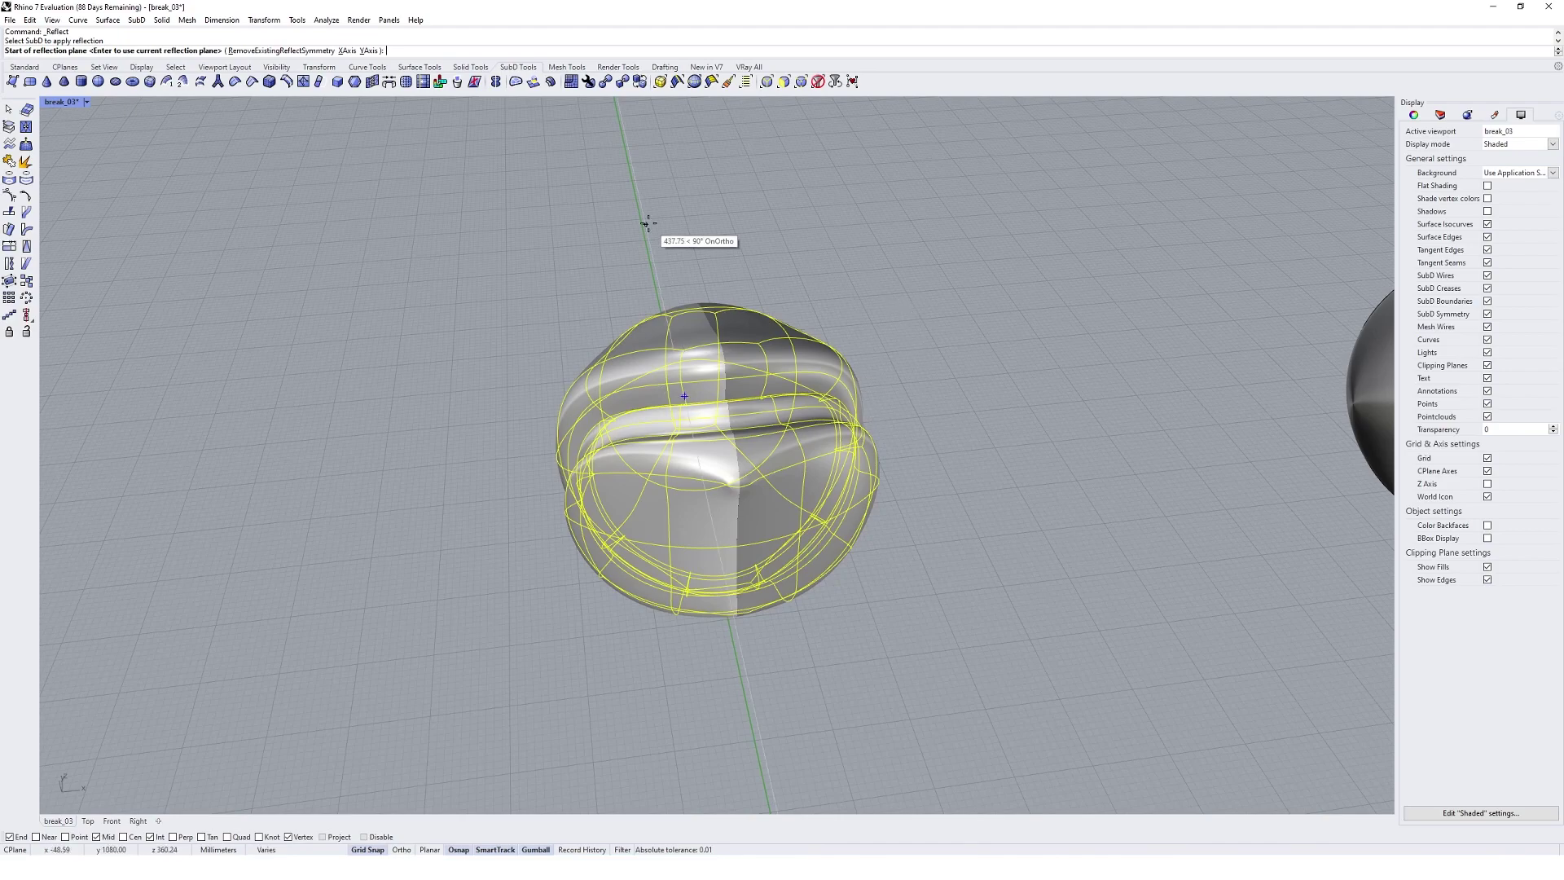
{"action": "left_click", "coordinate": [264, 52]}
Step: Pull a left-side face outward to test that the halves are no longer linked
{"action": "right_click_drag", "start_coordinate": [736, 494], "coordinate": [780, 578]}
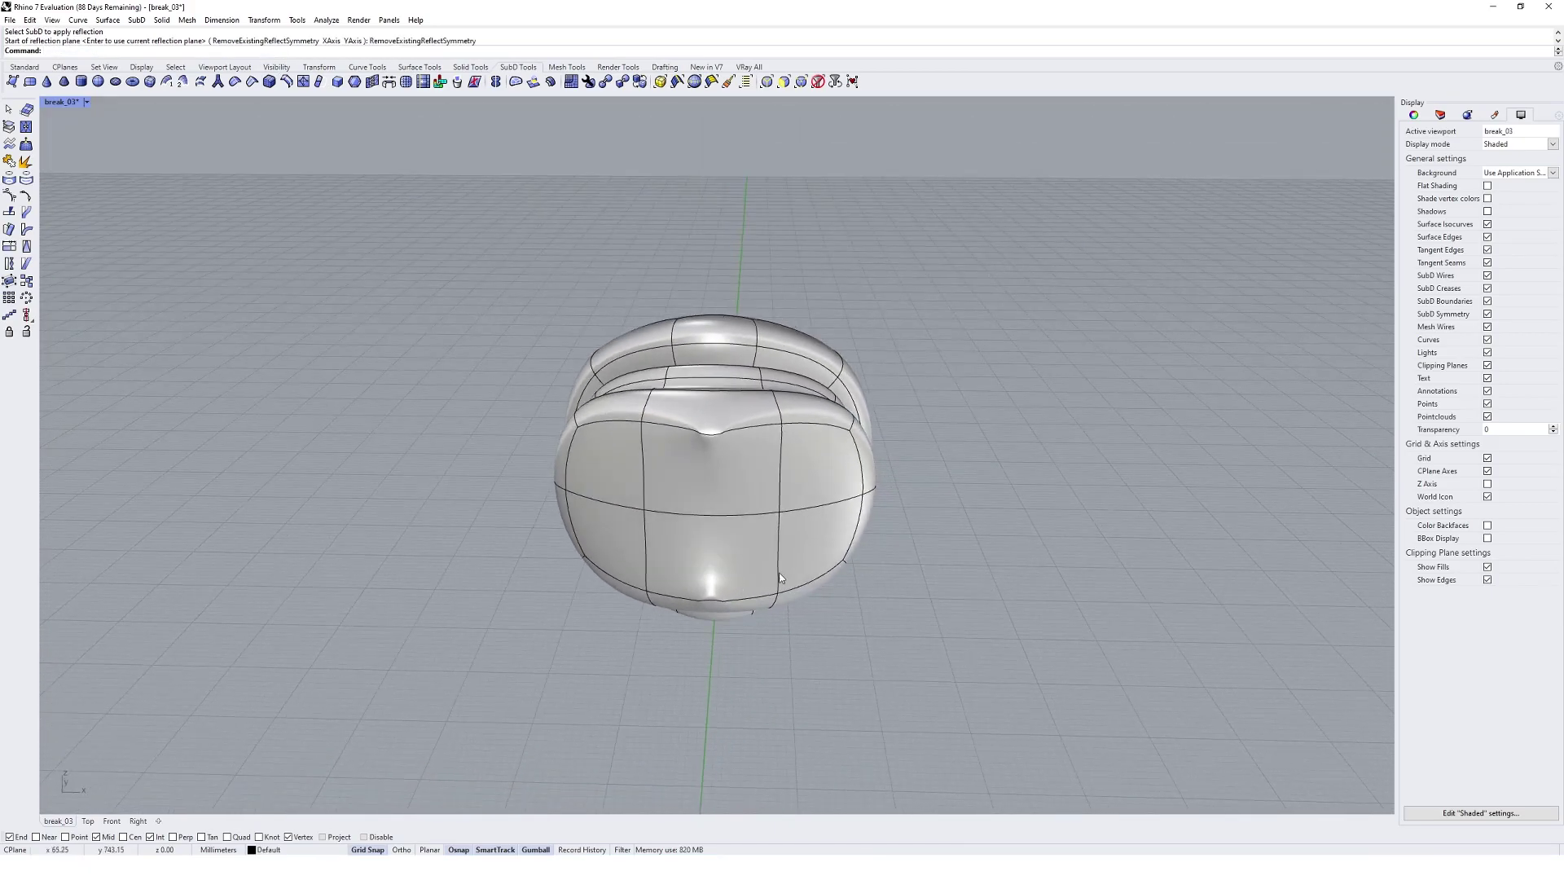
{"action": "right_click_drag", "start_coordinate": [794, 428], "coordinate": [896, 583]}
{"action": "scroll", "coordinate": [559, 430], "scroll_direction": "up", "scroll_amount": 4}
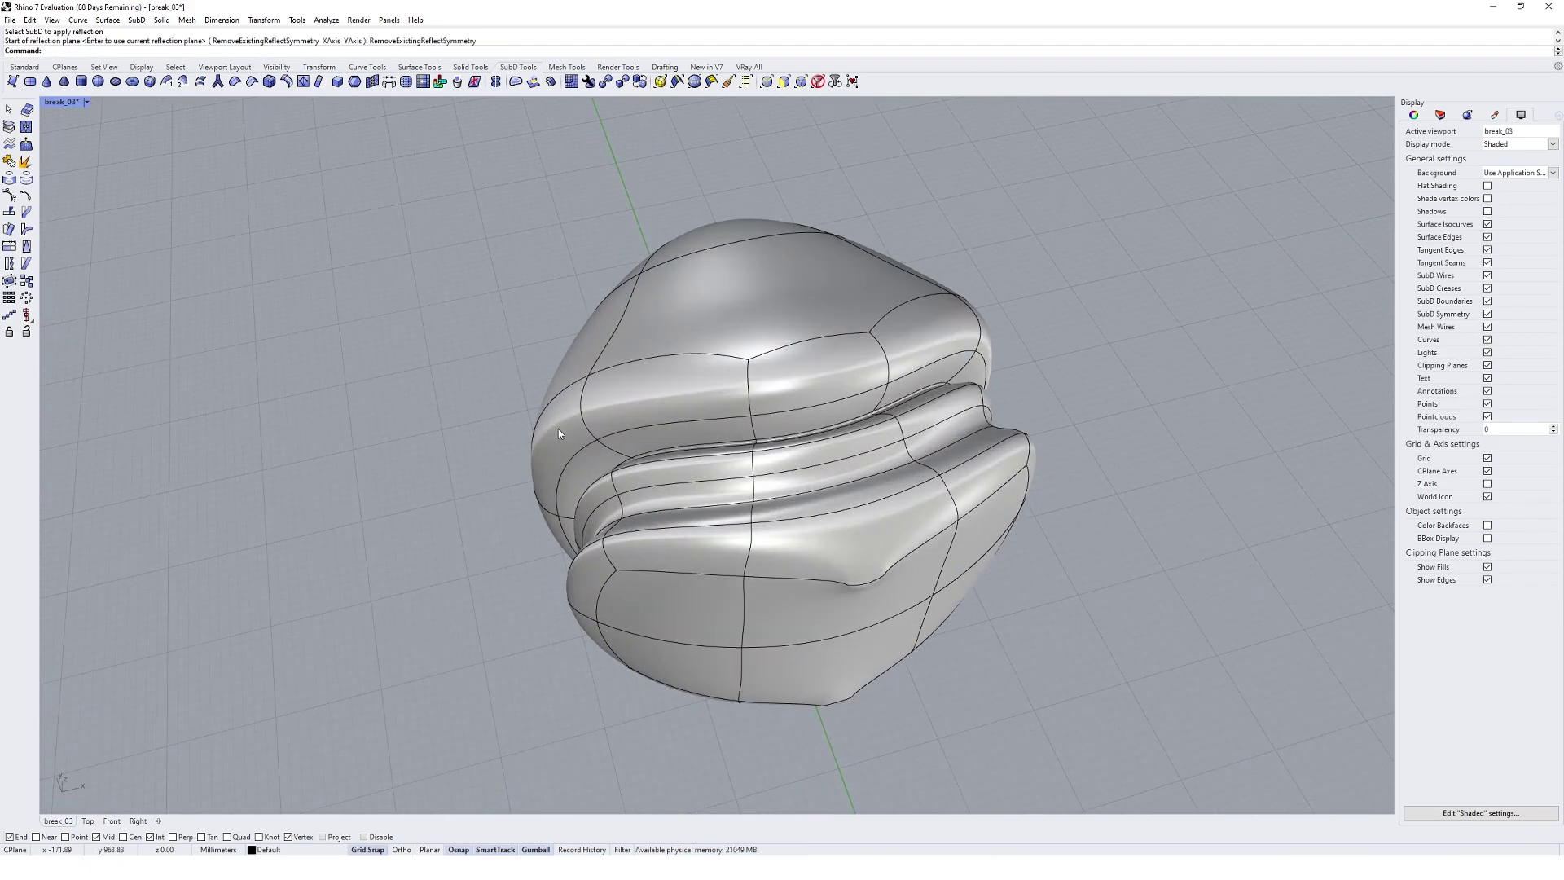
{"action": "left_click", "coordinate": [559, 429], "text": "ctrl+shift"}
{"action": "left_click_drag", "start_coordinate": [505, 472], "coordinate": [362, 504]}
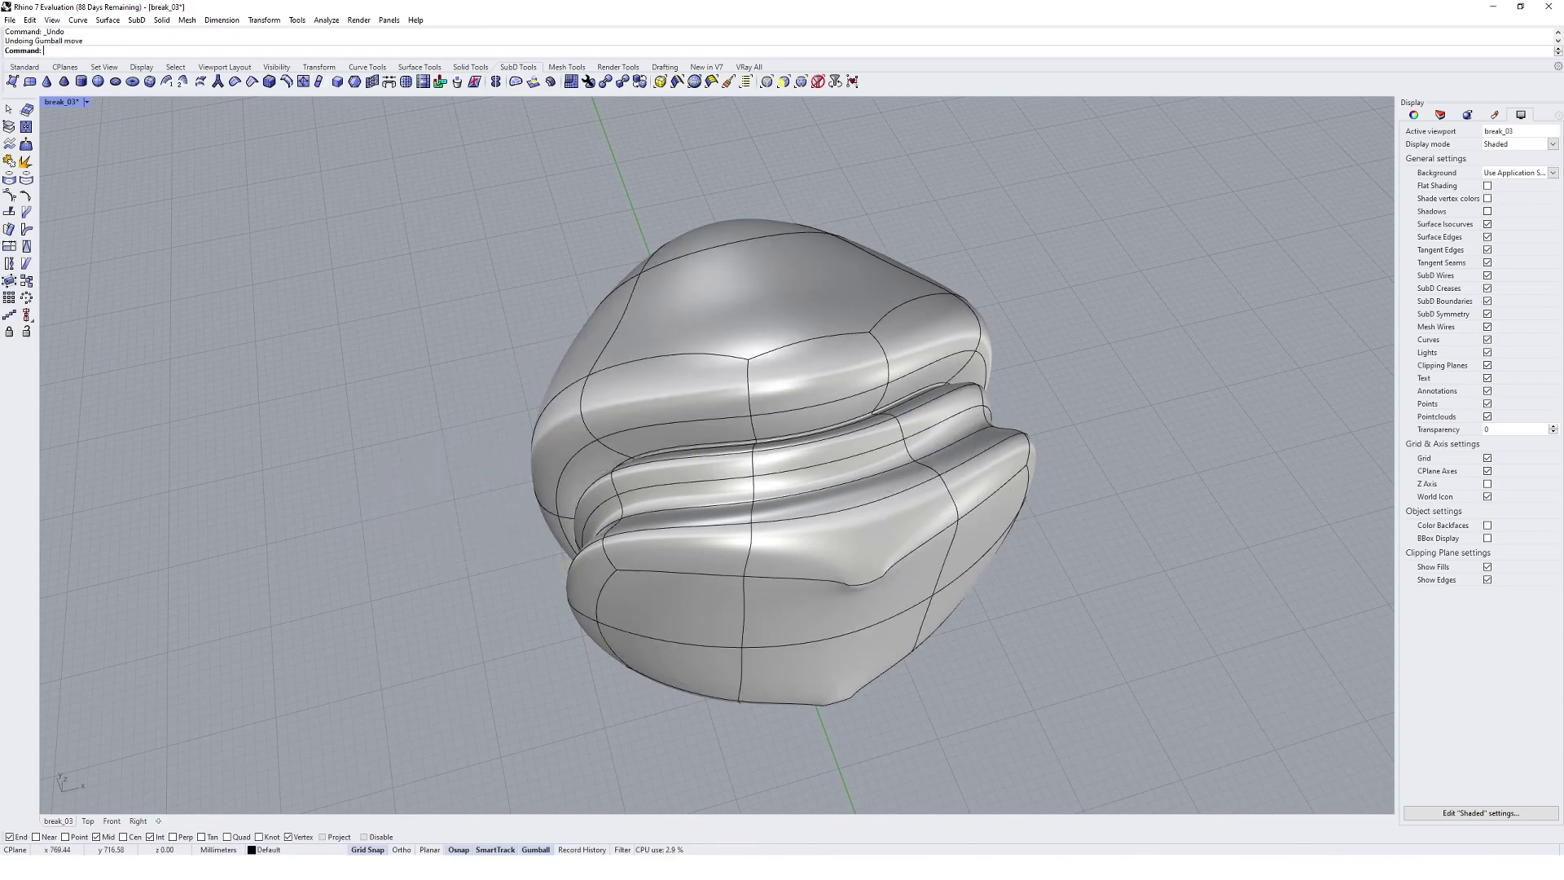
{"action": "scroll", "coordinate": [943, 383], "scroll_direction": "down", "scroll_amount": 8}
{"action": "right_click_drag", "start_coordinate": [945, 388], "coordinate": [740, 472], "text": "shift"}
Step: Move the right SubD along X so it sits beside the left one
{"action": "left_click", "coordinate": [707, 404]}
{"action": "right_click_drag", "start_coordinate": [707, 404], "coordinate": [934, 373]}
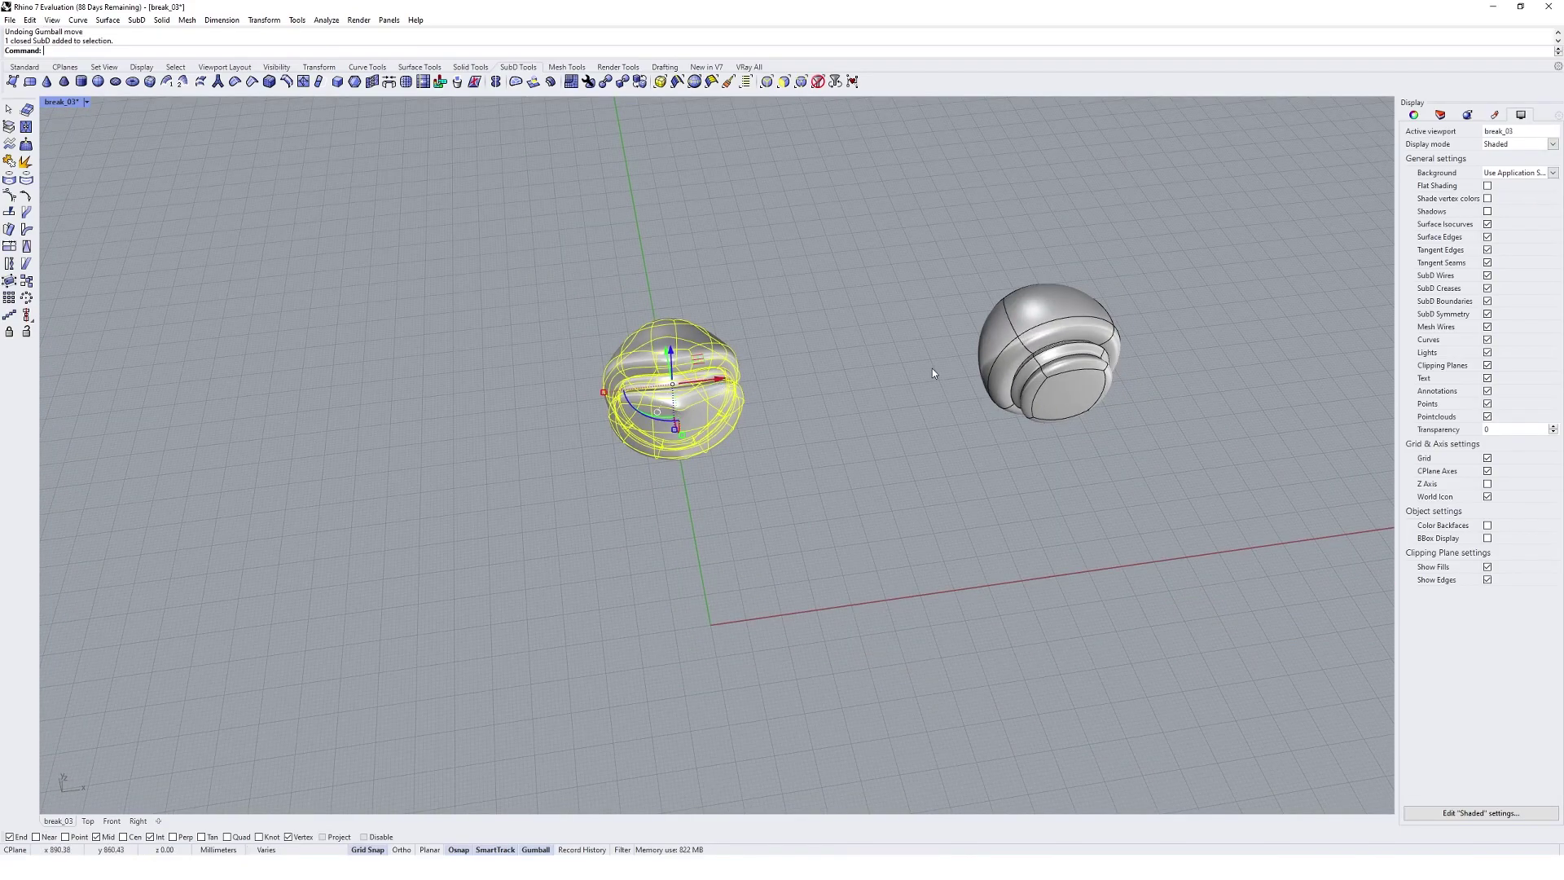
{"action": "left_click", "coordinate": [1081, 358]}
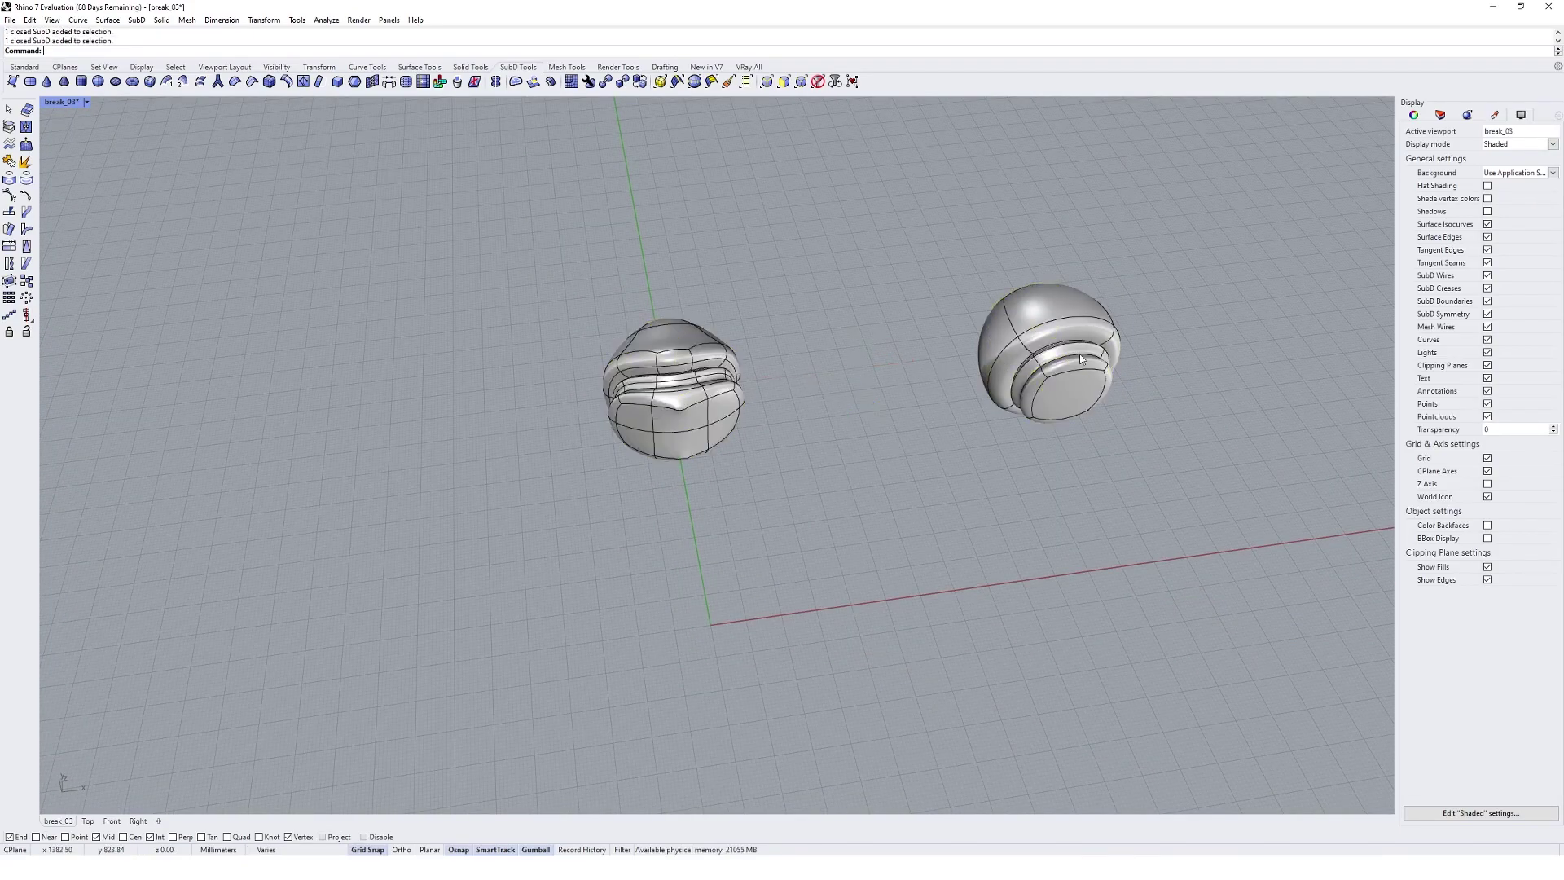
{"action": "left_click_drag", "start_coordinate": [1096, 345], "coordinate": [885, 370]}
{"action": "scroll", "coordinate": [897, 452], "scroll_direction": "down", "scroll_amount": 2}
{"action": "left_click", "coordinate": [932, 511]}
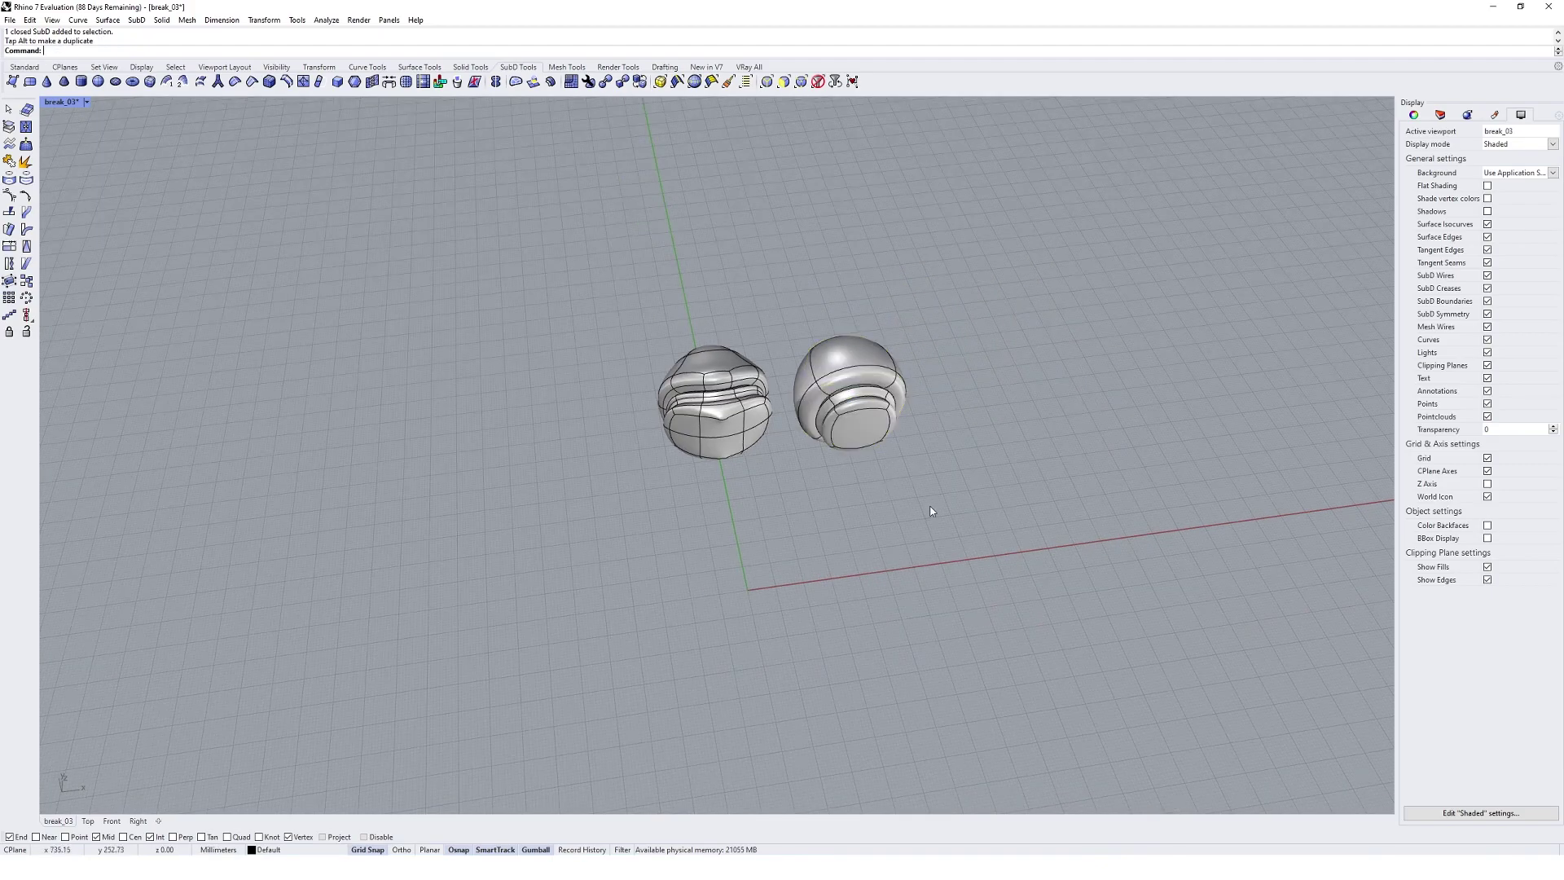
Step: Select both SubD objects and shift them together to the left
{"action": "key", "text": "ctrl+a"}
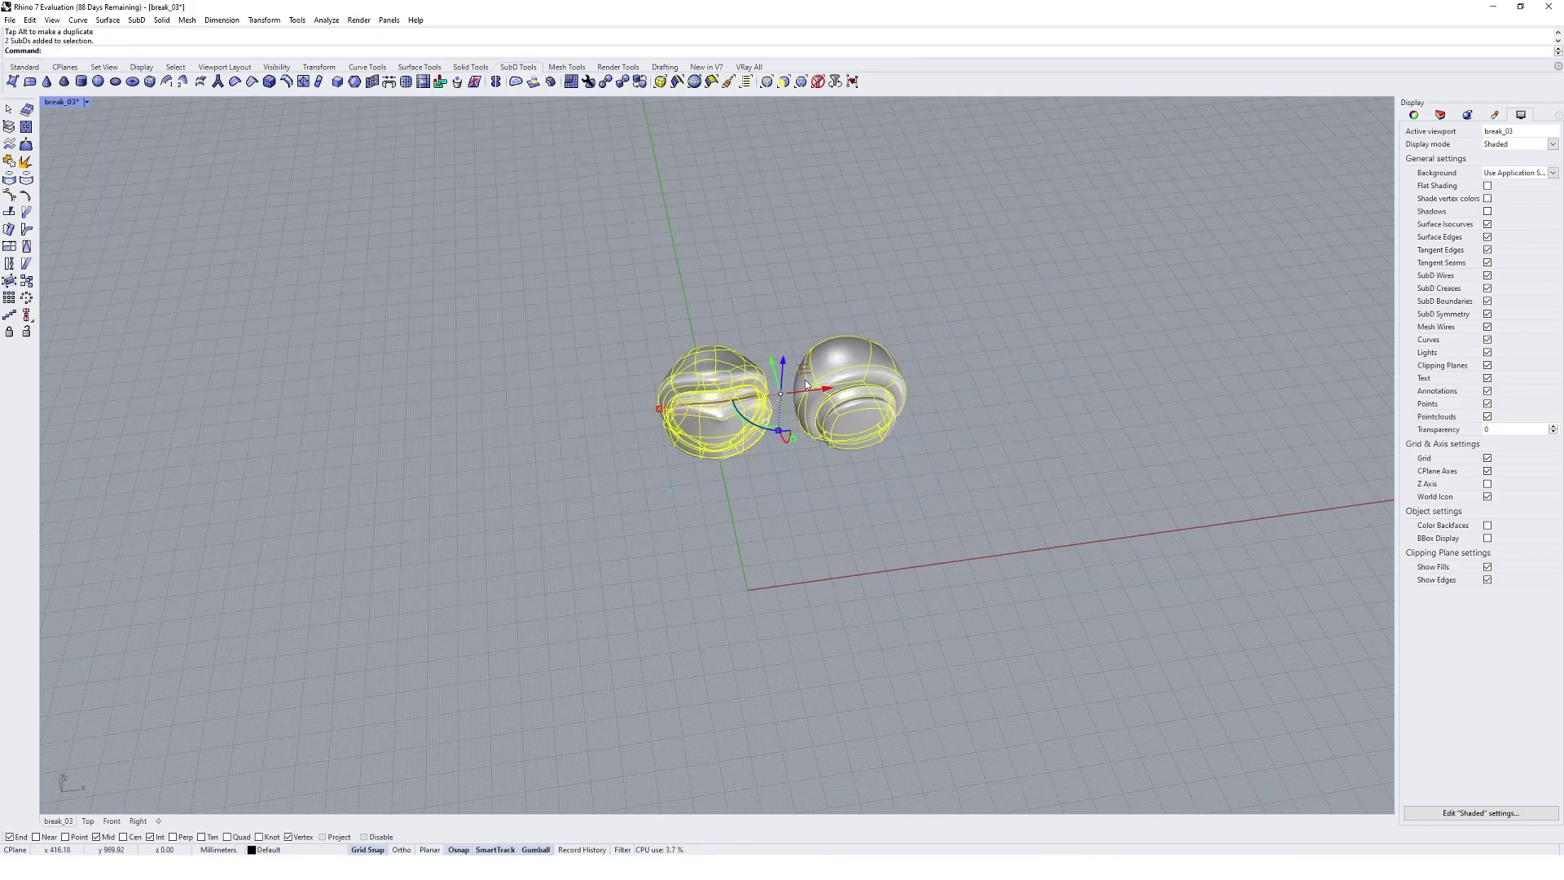
{"action": "left_click_drag", "start_coordinate": [821, 389], "coordinate": [423, 434]}
{"action": "left_click", "coordinate": [802, 427]}
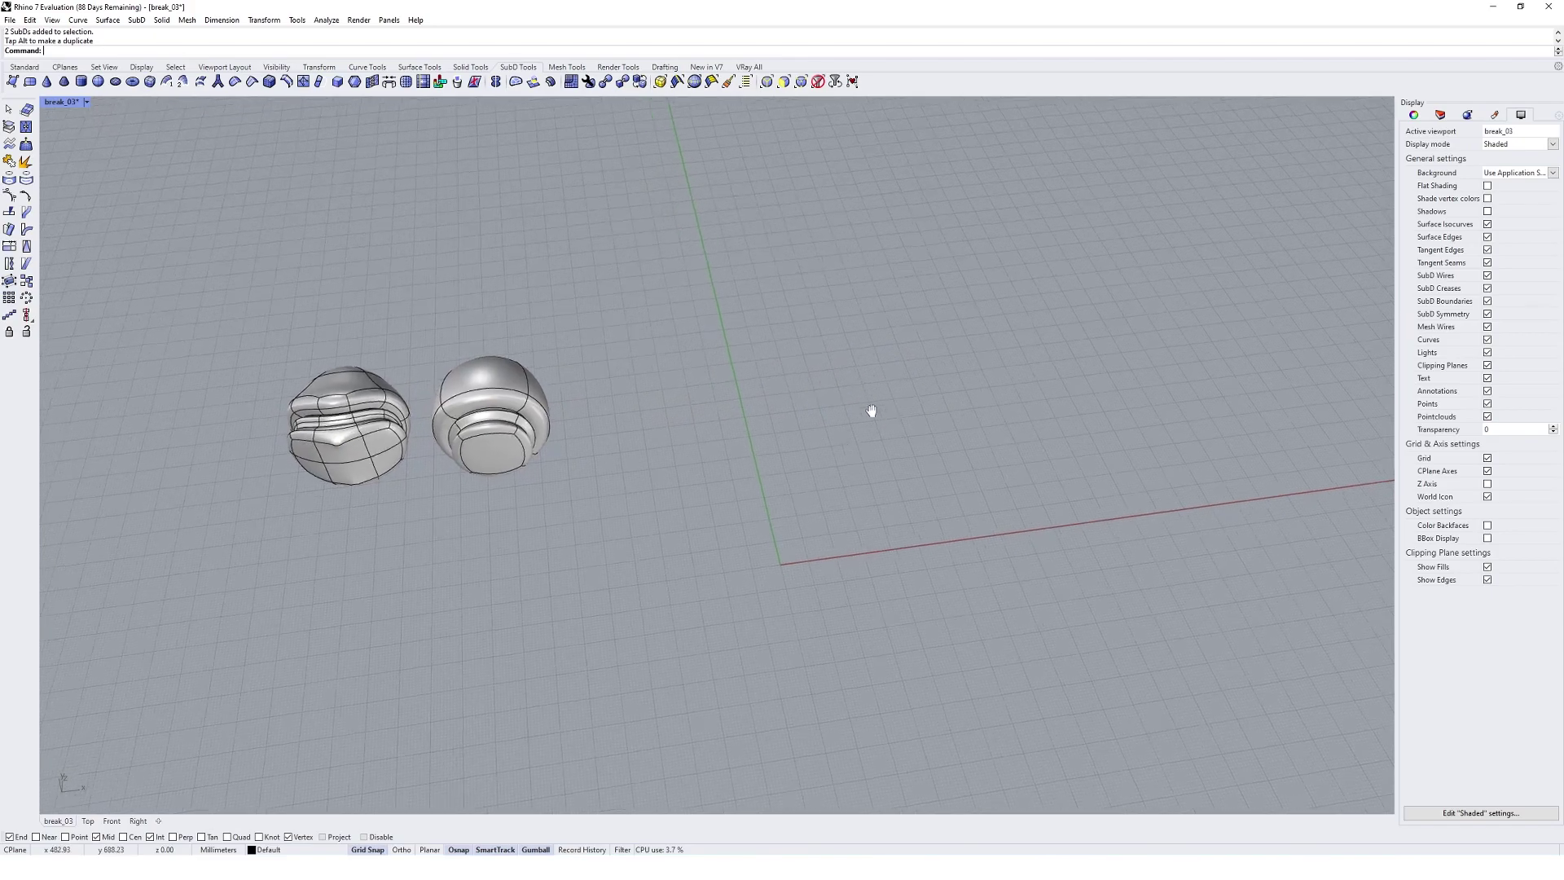